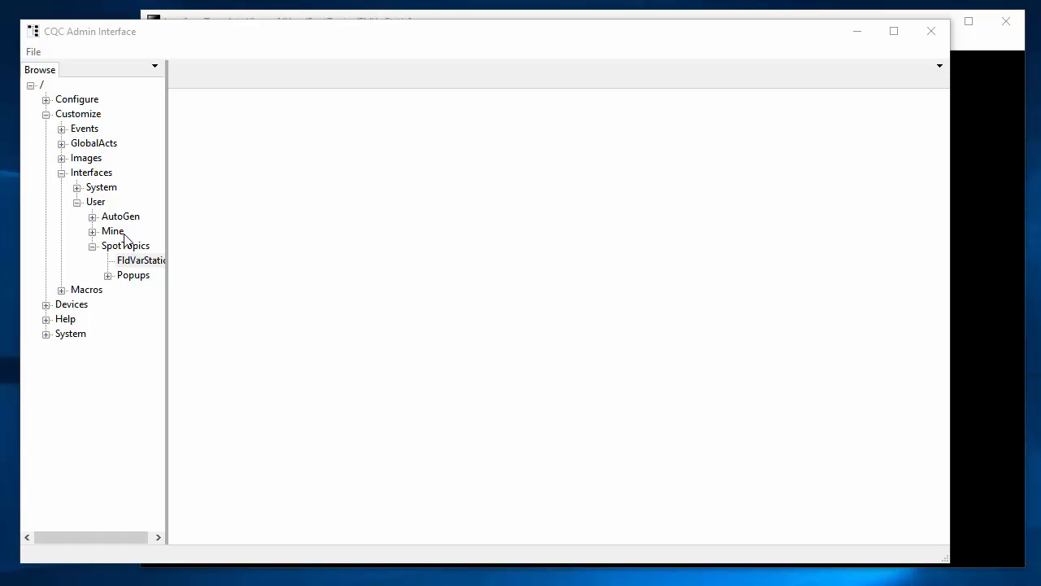
Create a new interface template named WebCam under User/SpotTopics and open it for editing
{"action": "left_click", "coordinate": [86, 175]}
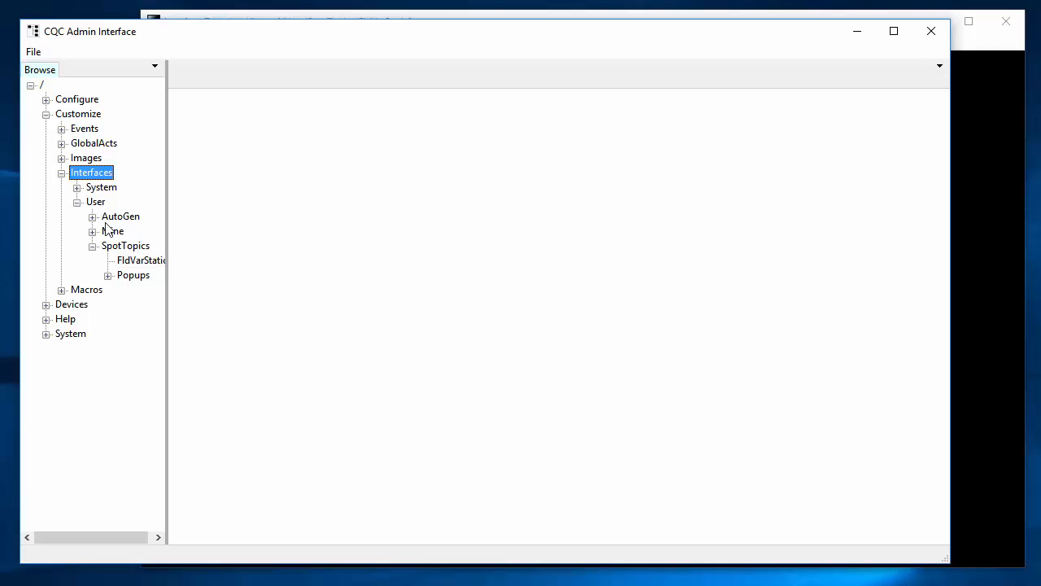
{"action": "left_click", "coordinate": [96, 203]}
{"action": "left_click", "coordinate": [126, 248]}
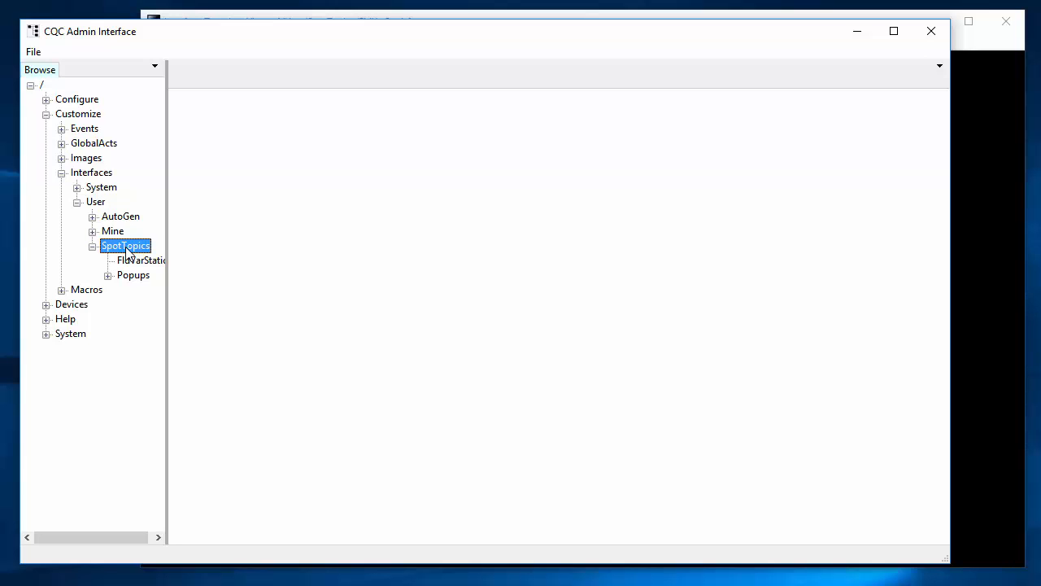
{"action": "right_click", "coordinate": [126, 253]}
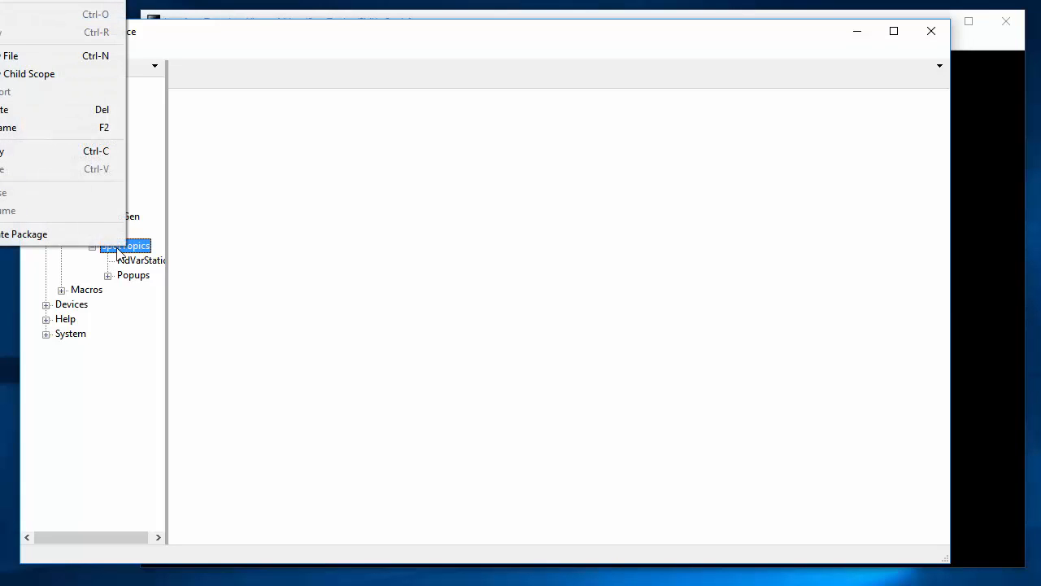
{"action": "left_click", "coordinate": [70, 74]}
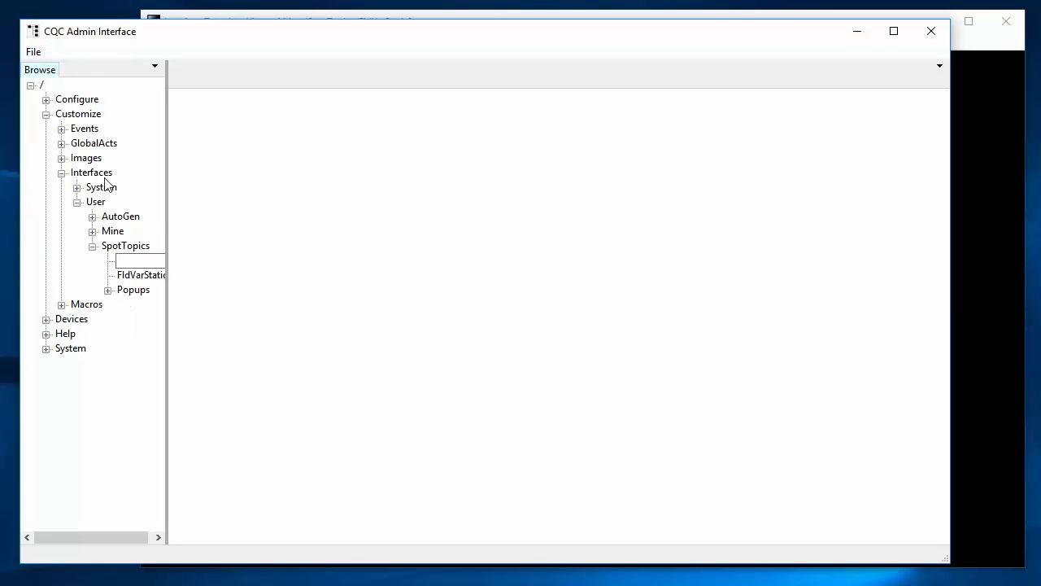
{"action": "type", "text": "WebCam"}
{"action": "key", "text": "Return"}
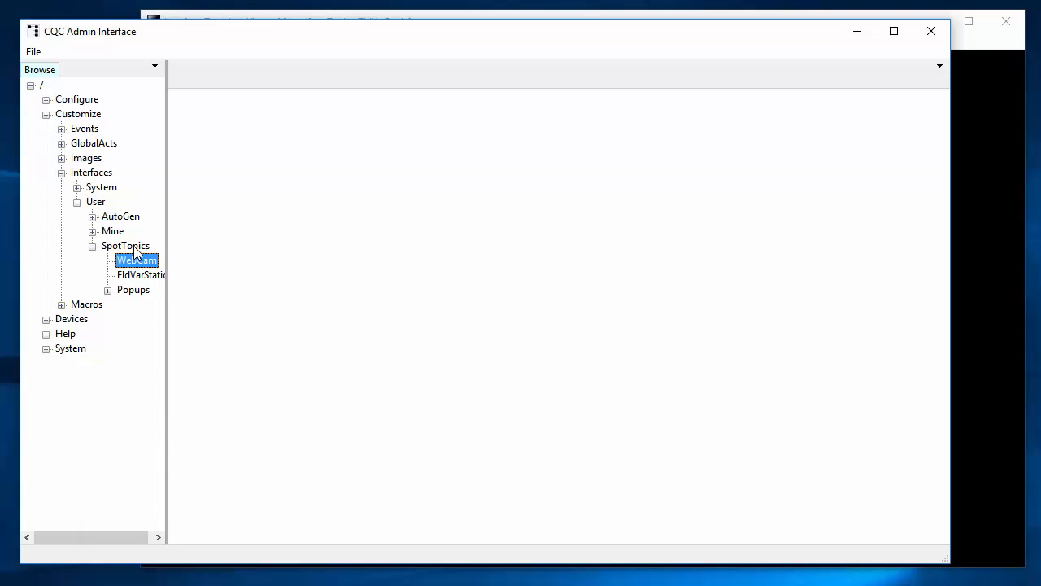
{"action": "double_click", "coordinate": [126, 262]}
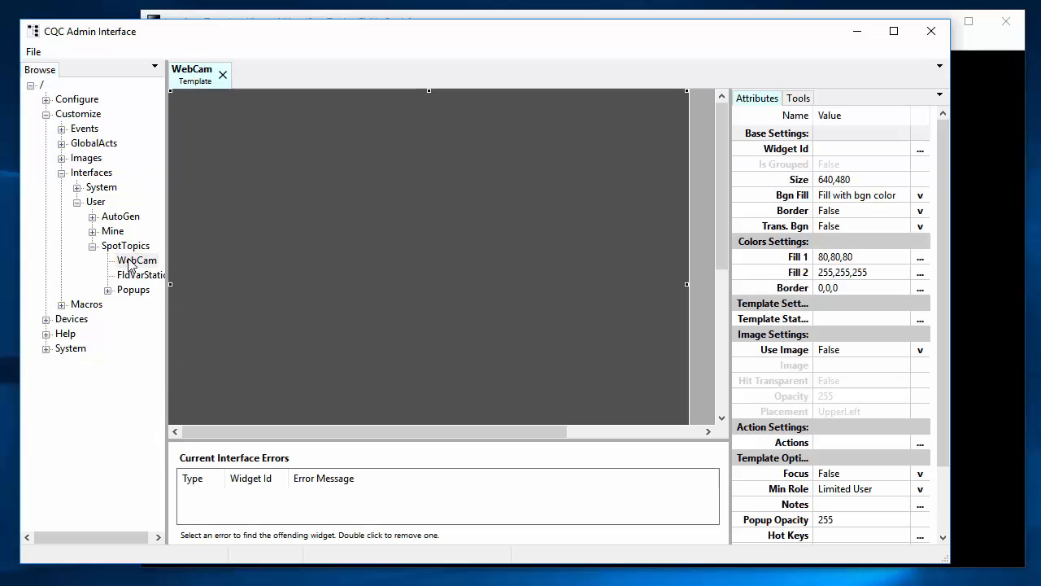
Shorten the WebCam template from its lower edge to a size of about 640 by 406
{"action": "left_click", "coordinate": [714, 251]}
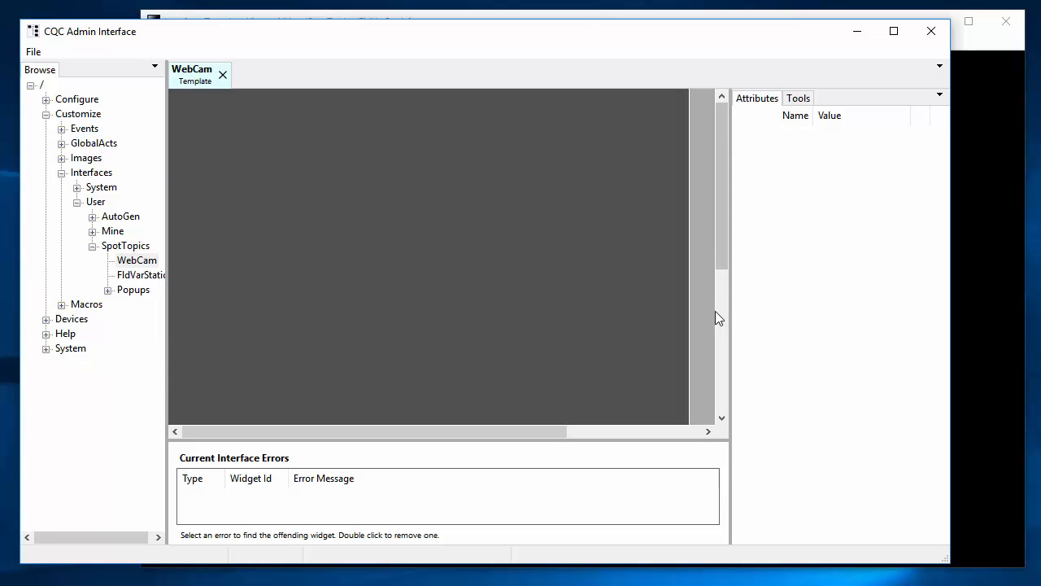
{"action": "left_click", "coordinate": [718, 312]}
{"action": "left_click", "coordinate": [434, 193]}
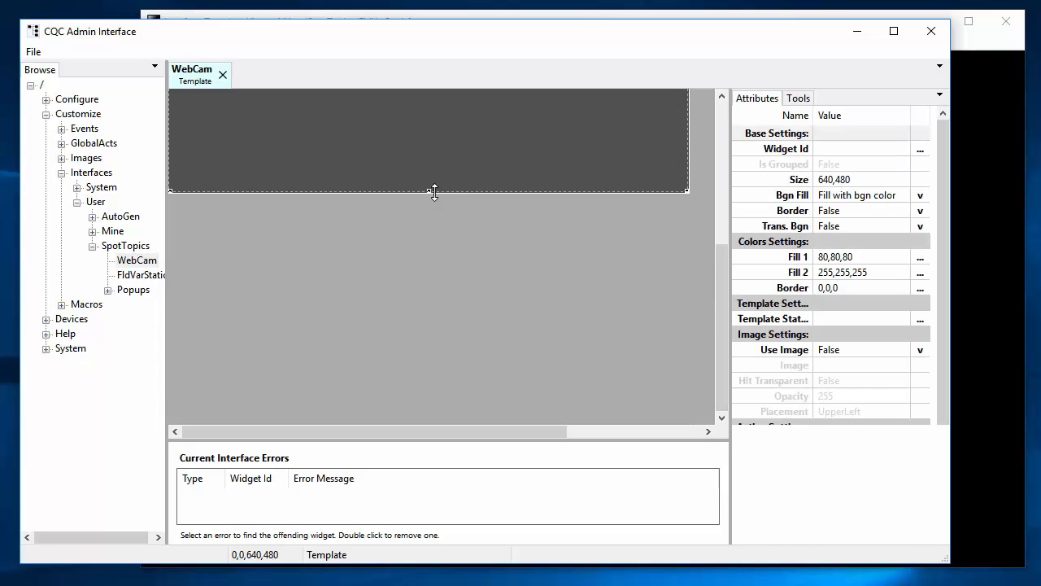
{"action": "left_click_drag", "start_coordinate": [721, 301], "coordinate": [726, 154]}
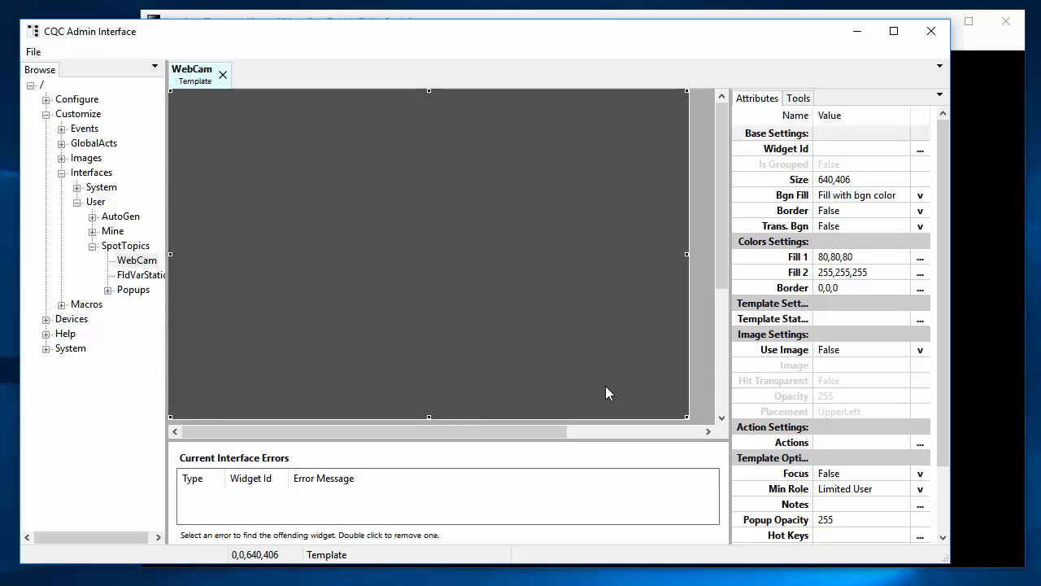
Insert a Web Camera widget on the template, enlarged to about 387 by 352 and placed at about 21,26
{"action": "right_click", "coordinate": [559, 385]}
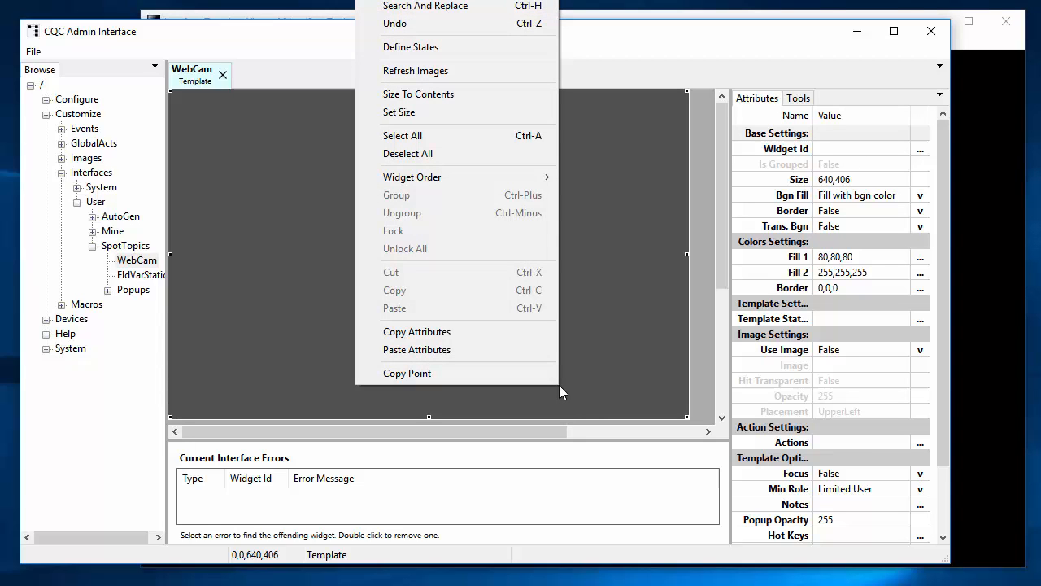
{"action": "mouse_move", "coordinate": [470, 0]}
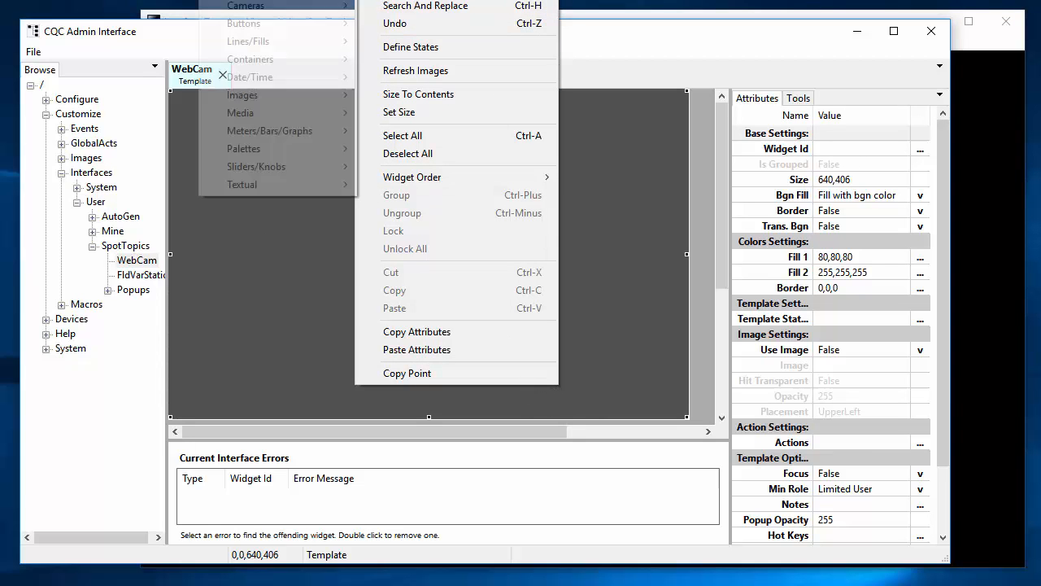
{"action": "mouse_move", "coordinate": [286, 7]}
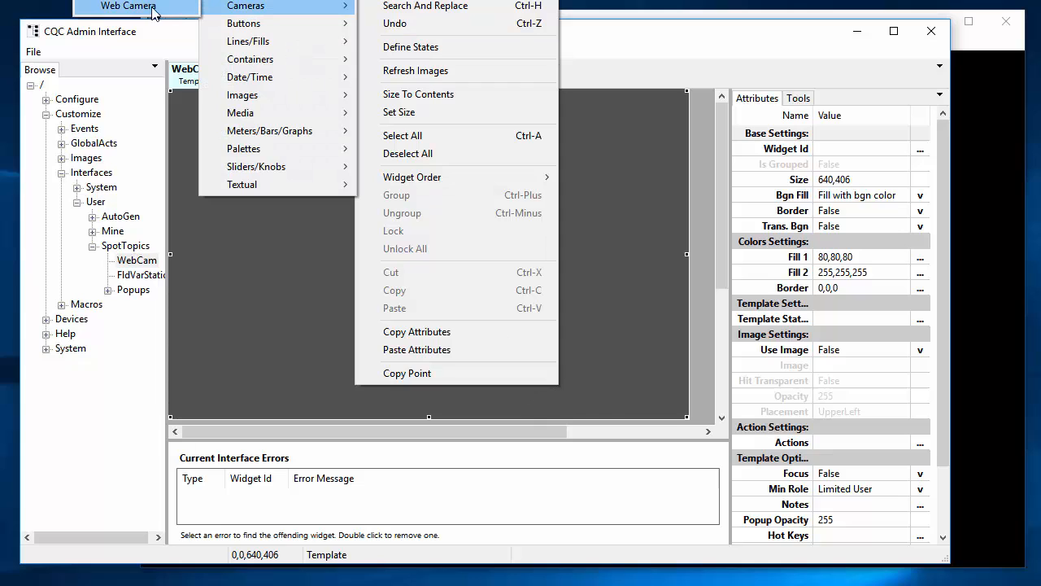
{"action": "left_click", "coordinate": [151, 7]}
{"action": "left_click_drag", "start_coordinate": [585, 283], "coordinate": [375, 211]}
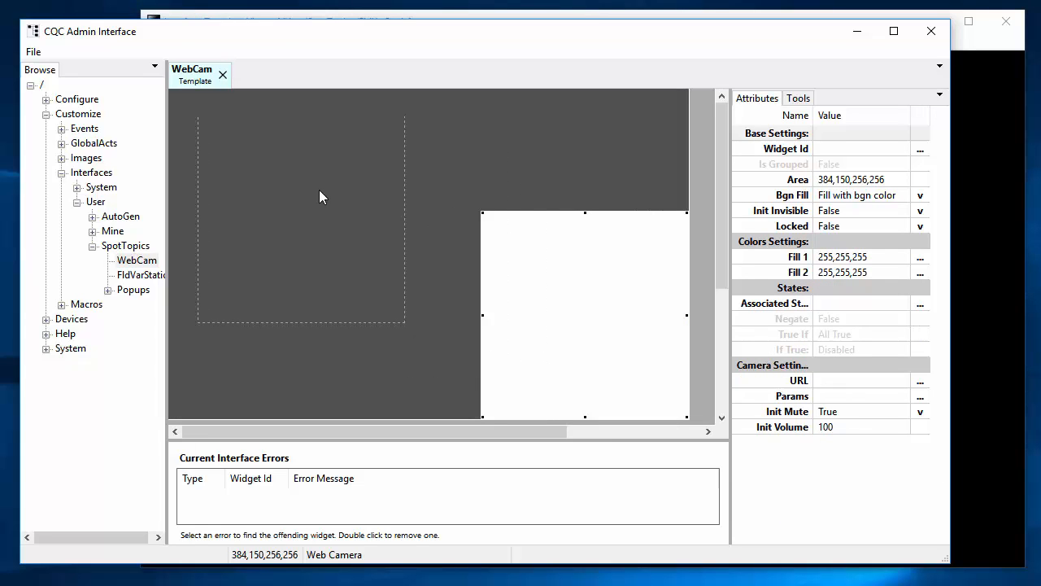
{"action": "left_click_drag", "start_coordinate": [318, 190], "coordinate": [309, 196]}
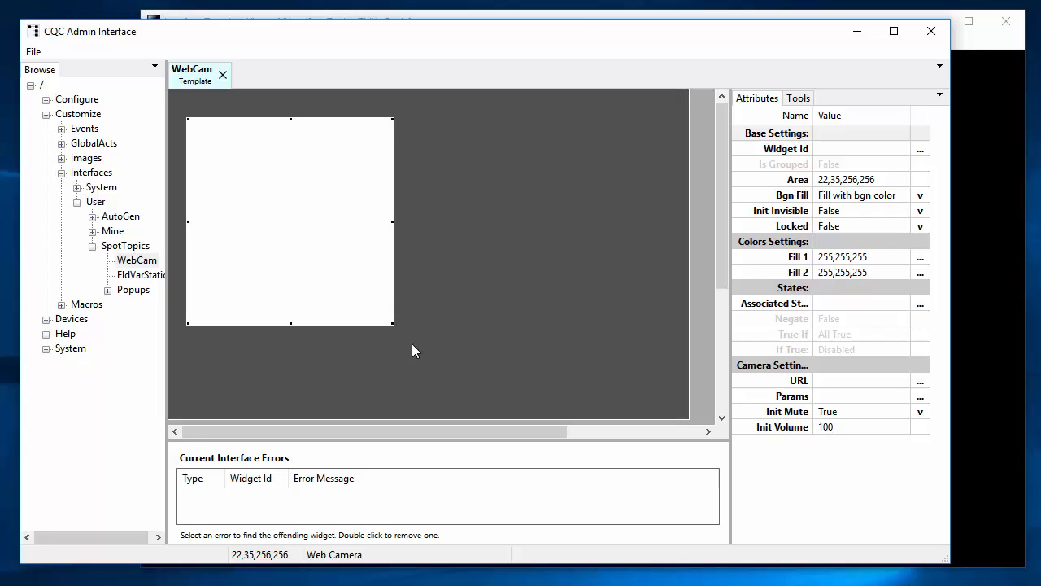
{"action": "left_click_drag", "start_coordinate": [391, 324], "coordinate": [500, 403]}
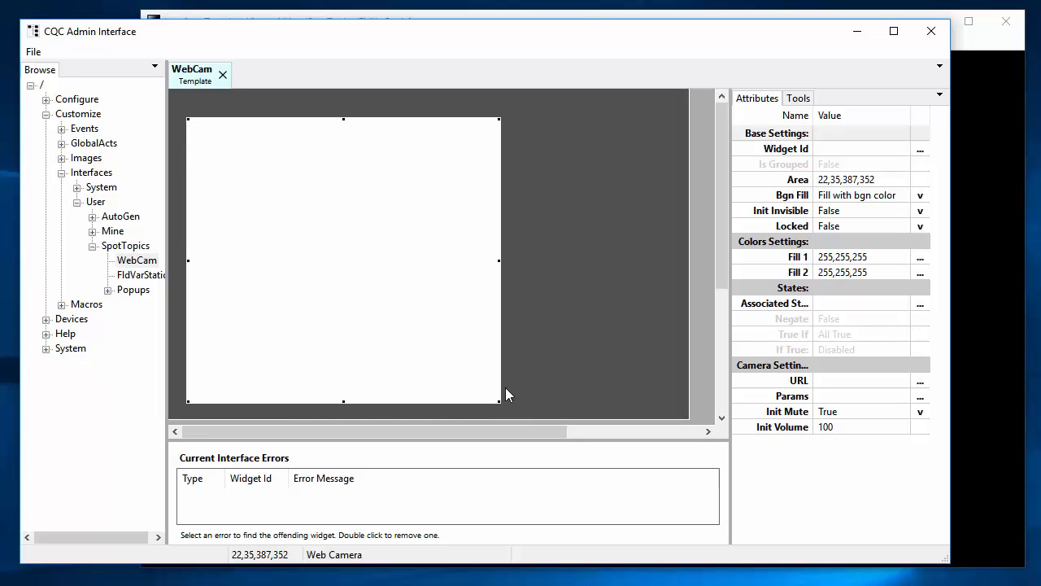
{"action": "left_click_drag", "start_coordinate": [407, 330], "coordinate": [406, 323]}
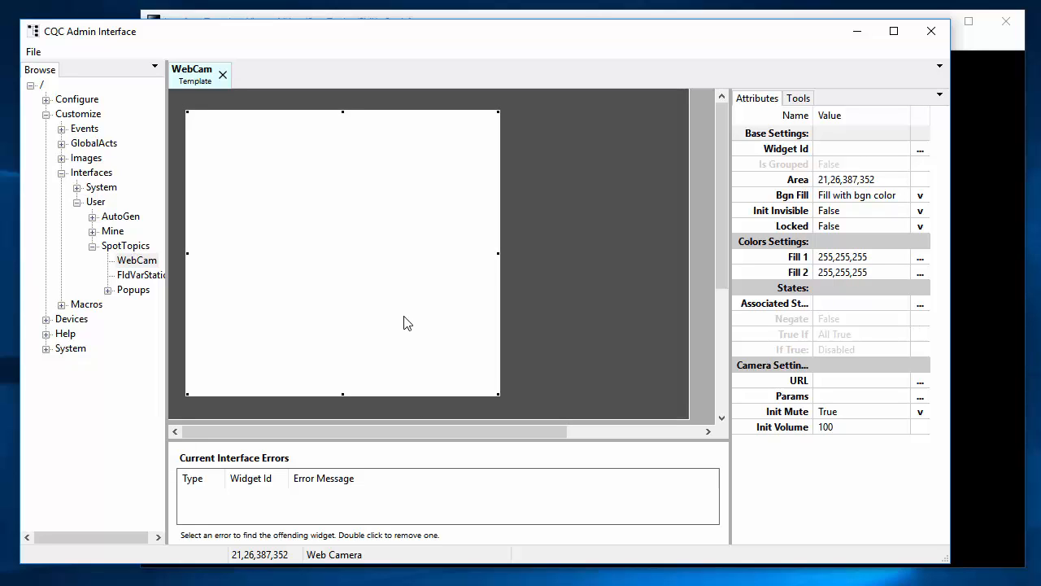
Set the Web Camera widget's URL to rtsp://192.168.0.10:554/11
{"action": "left_click", "coordinate": [849, 380]}
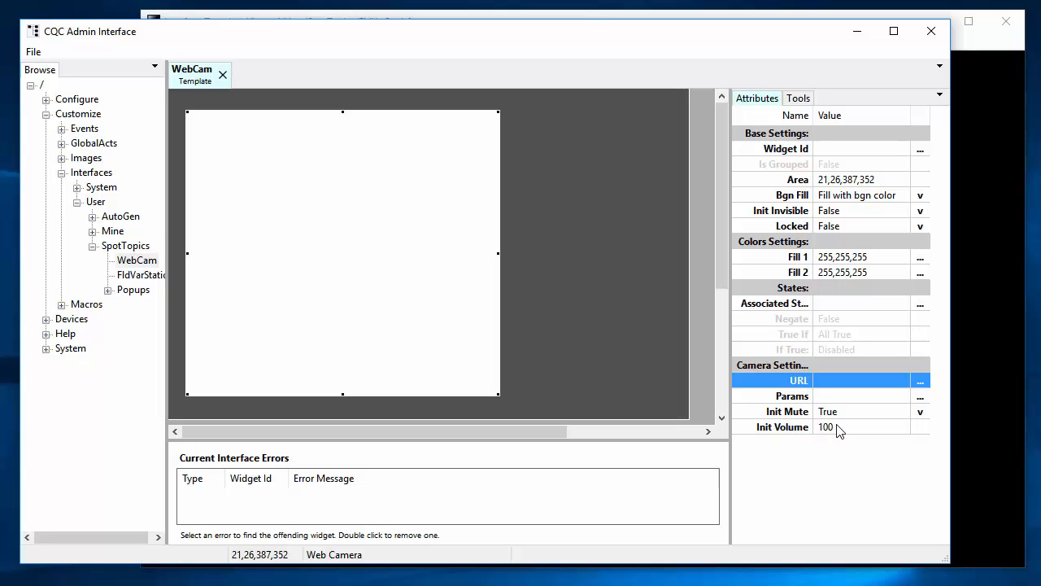
{"action": "left_click", "coordinate": [856, 380]}
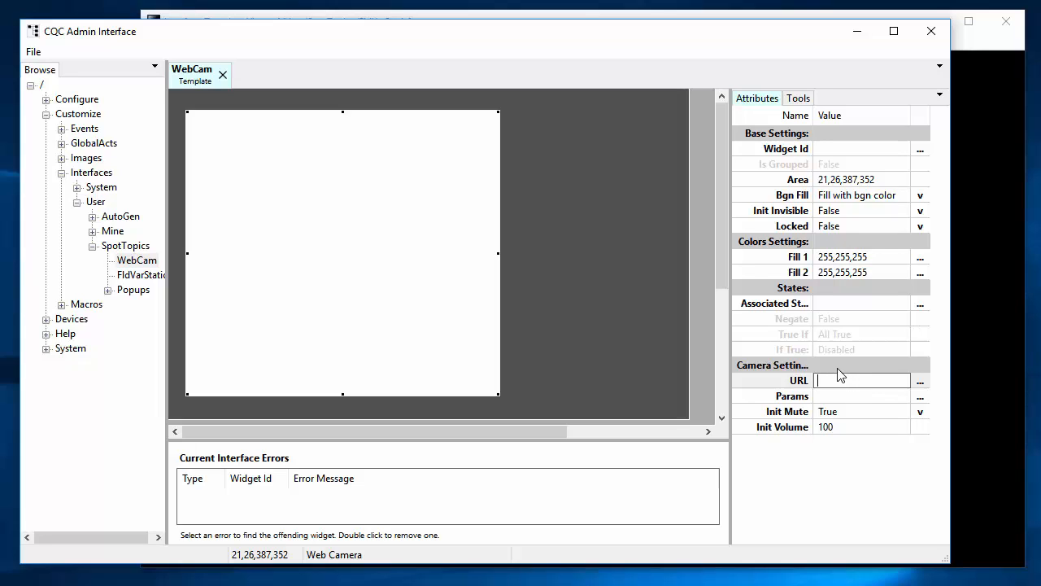
{"action": "type", "text": "rtsp://192.168.0.10:554/11"}
{"action": "key", "text": "Return"}
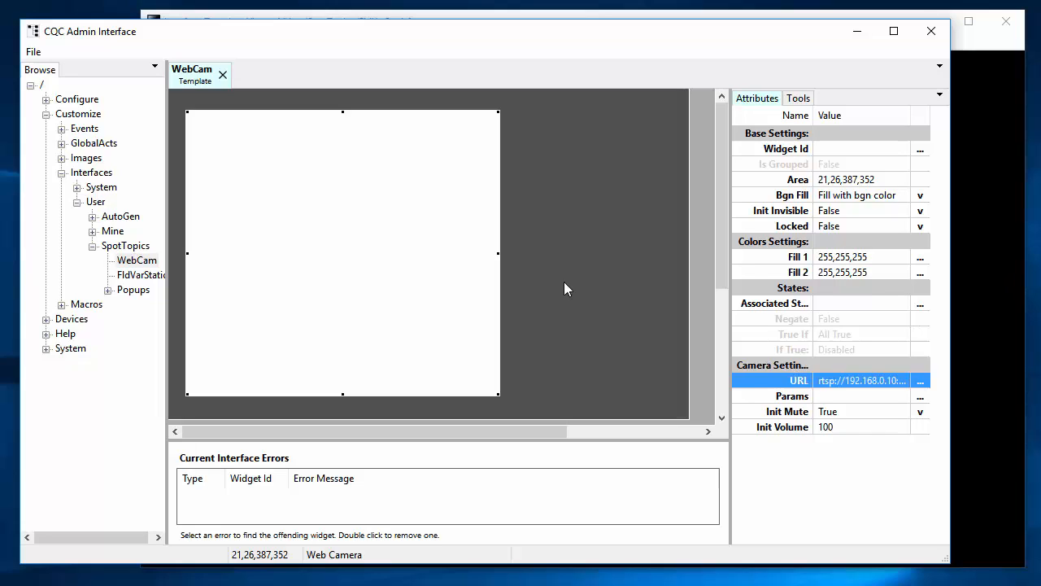
{"action": "left_click", "coordinate": [359, 264]}
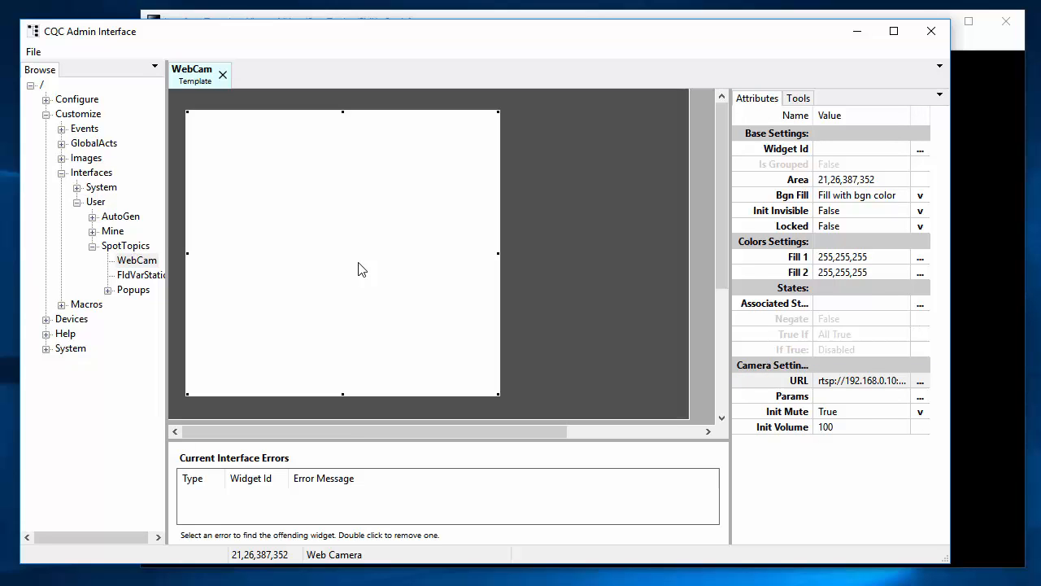
Switch to the Interface Template Viewer and load the WebCam template from SpotTopics to view the camera stream
{"action": "left_click", "coordinate": [655, 11]}
{"action": "left_click", "coordinate": [153, 41]}
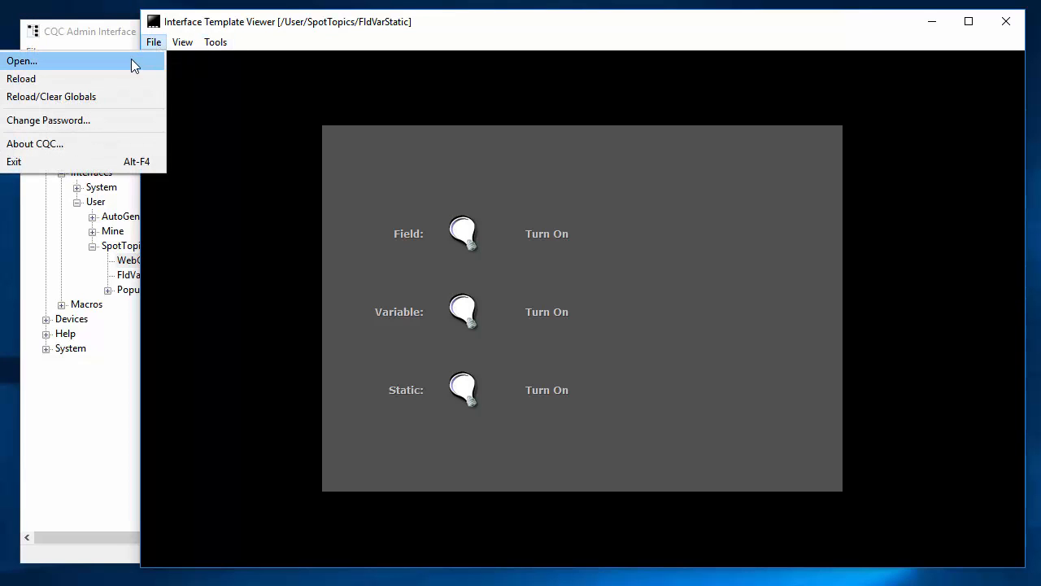
{"action": "left_click", "coordinate": [131, 60]}
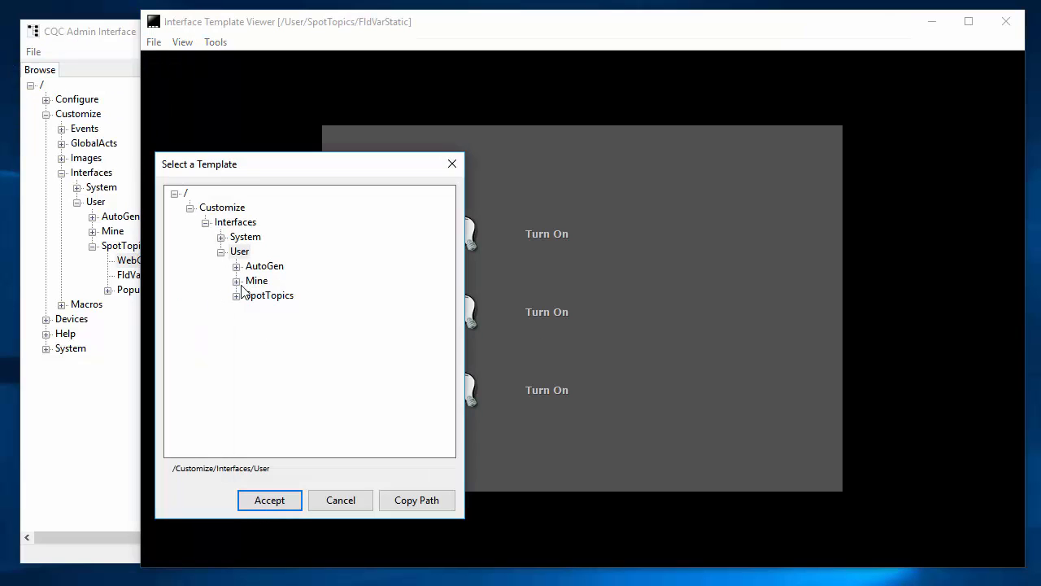
{"action": "left_click", "coordinate": [237, 296]}
{"action": "double_click", "coordinate": [281, 339]}
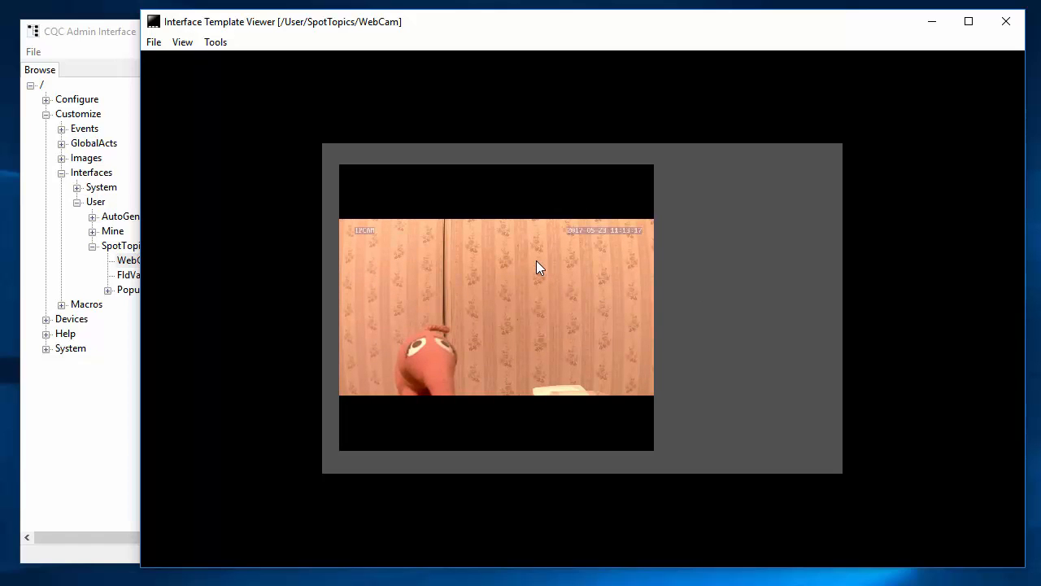
Back in the CQC Admin Interface, add a Static Check Box beside the camera at about 467,52, sized about 130 by 28
{"action": "left_click", "coordinate": [117, 43]}
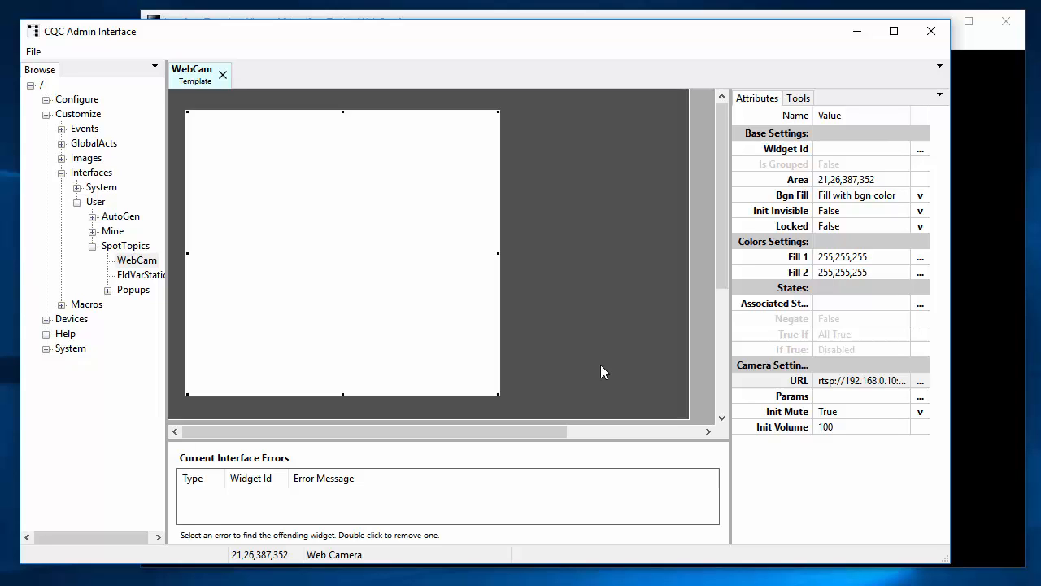
{"action": "left_click", "coordinate": [846, 412]}
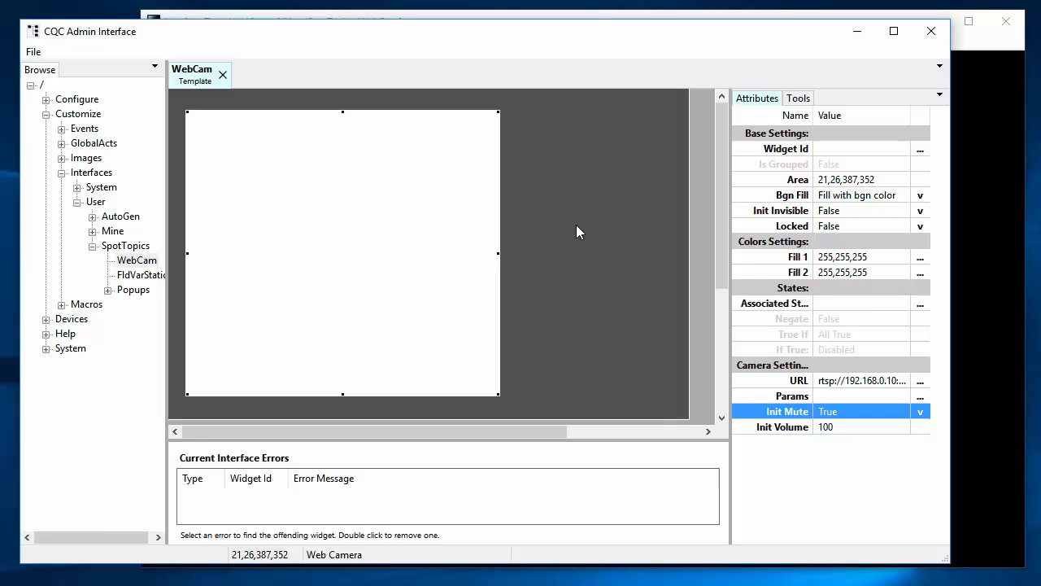
{"action": "right_click", "coordinate": [627, 393]}
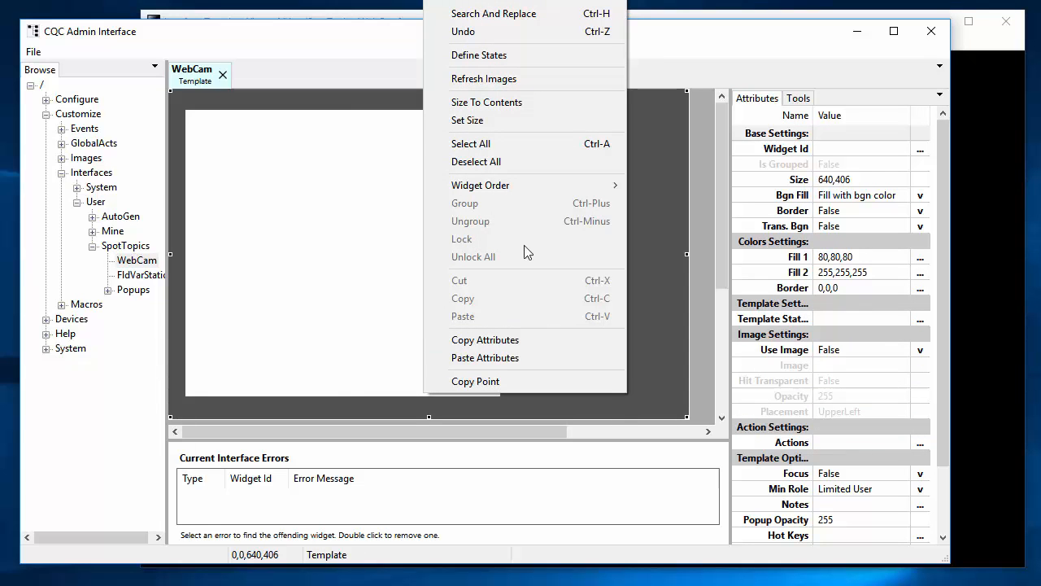
{"action": "mouse_move", "coordinate": [493, 2]}
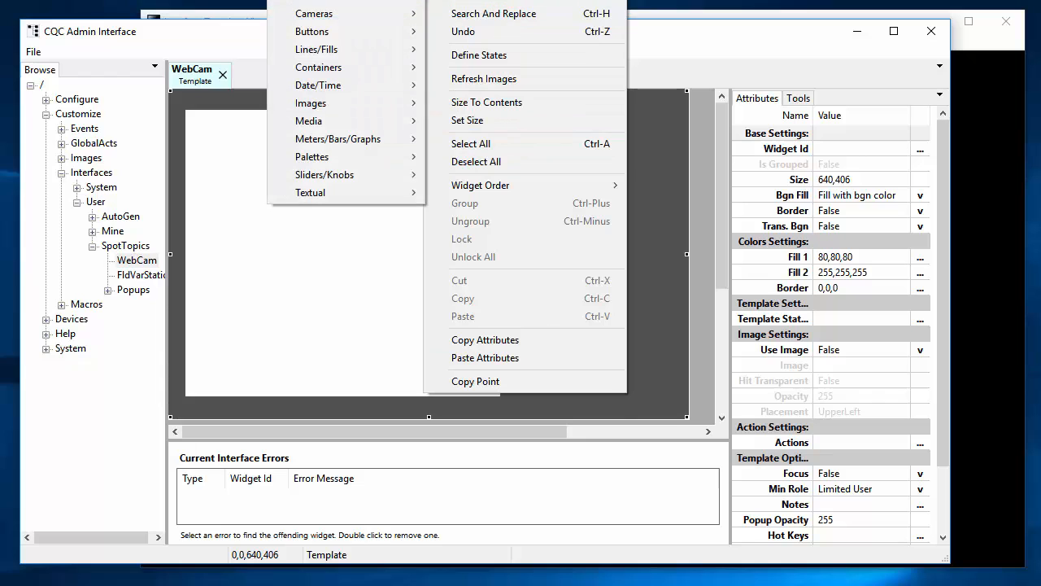
{"action": "mouse_move", "coordinate": [339, 31]}
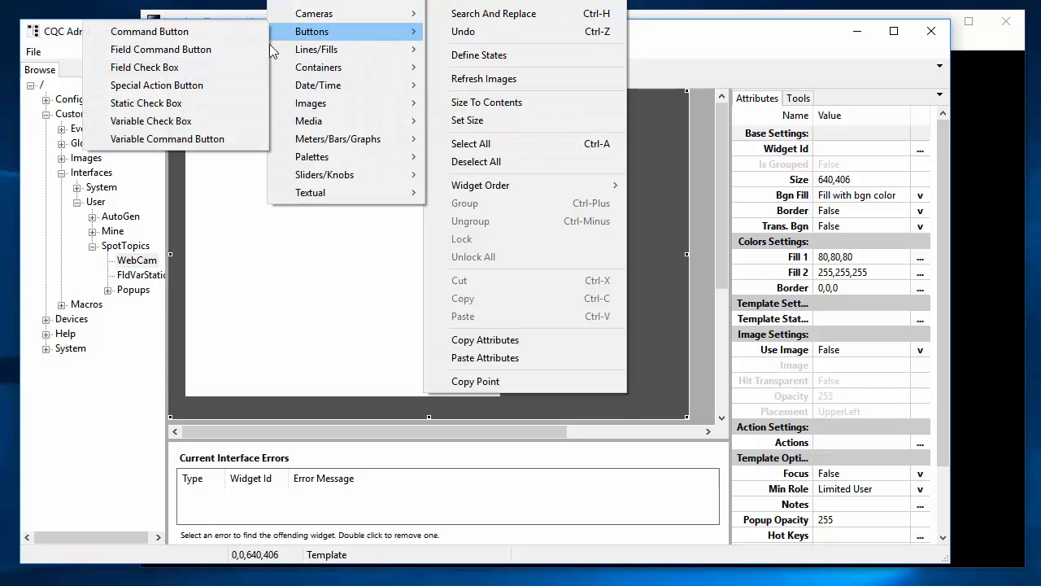
{"action": "left_click", "coordinate": [185, 104]}
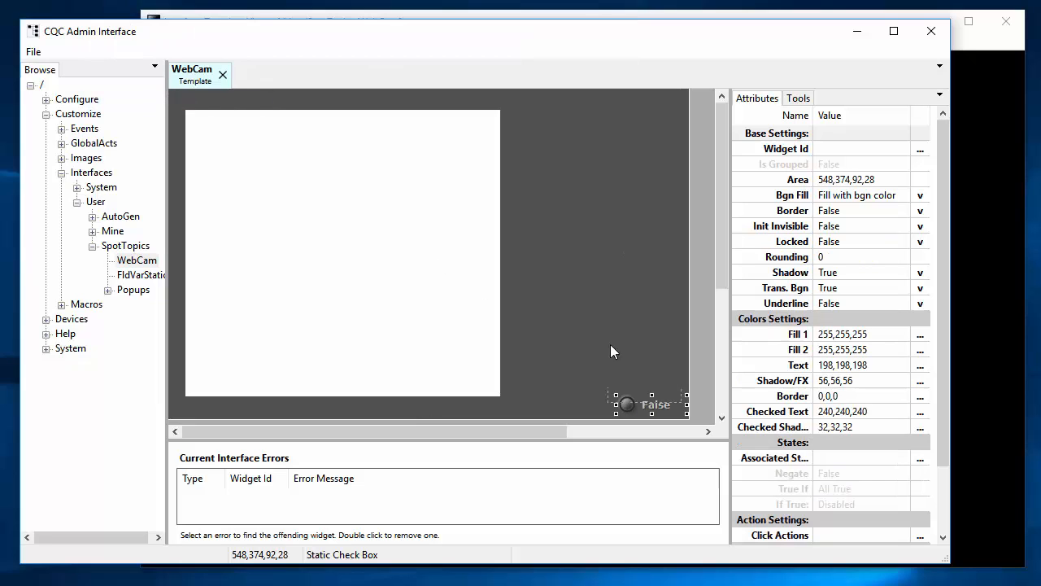
{"action": "left_click_drag", "start_coordinate": [546, 162], "coordinate": [549, 163]}
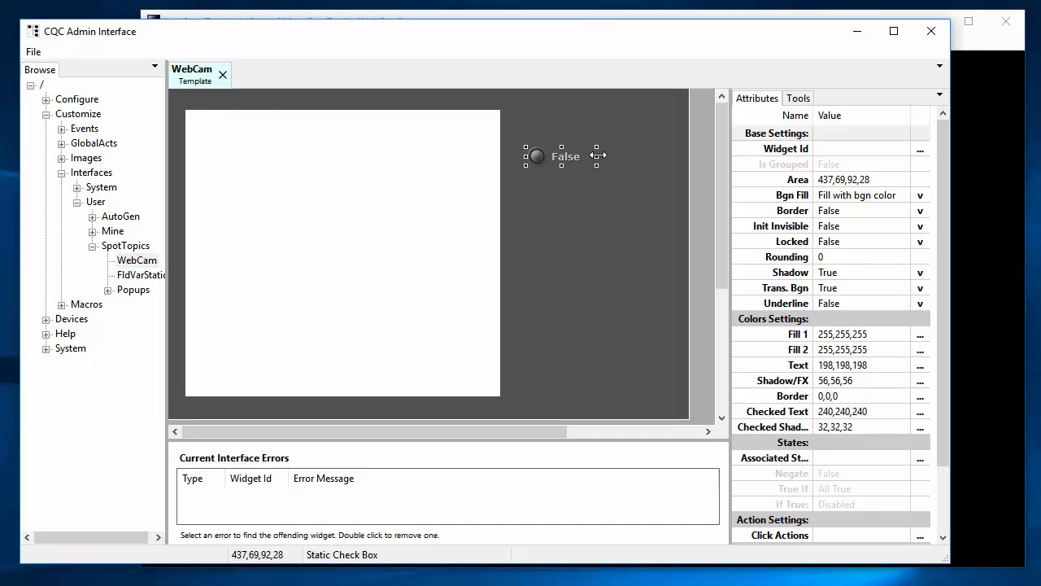
{"action": "left_click_drag", "start_coordinate": [620, 162], "coordinate": [596, 140]}
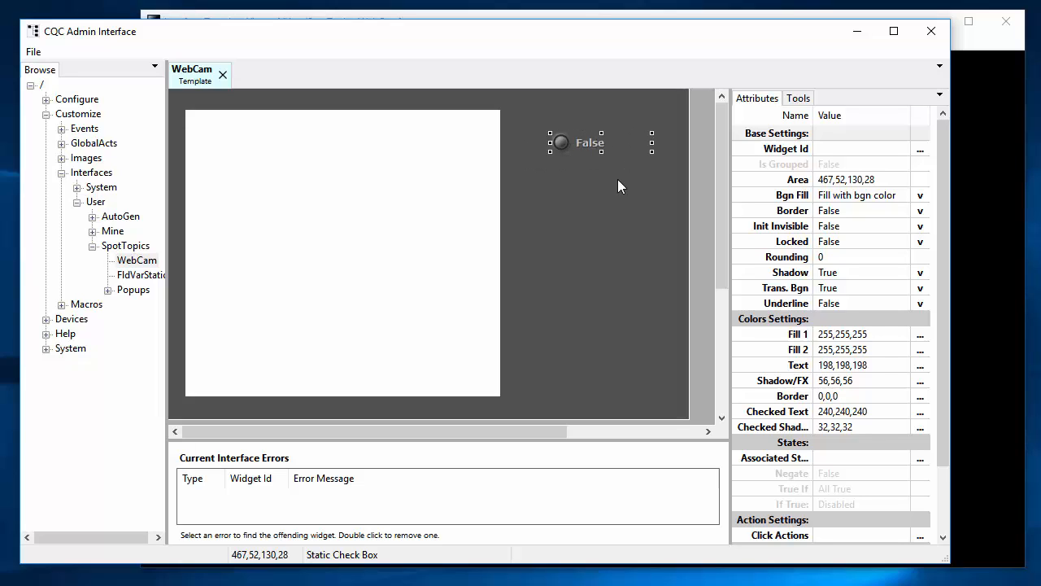
Set the check box's Widget Id to MuteButton
{"action": "left_click", "coordinate": [839, 151]}
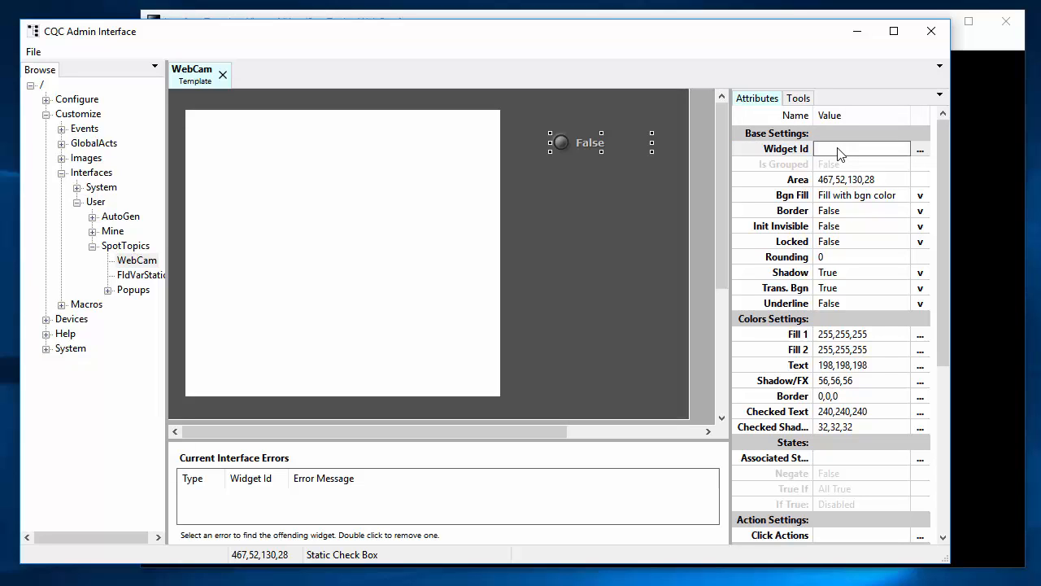
{"action": "type", "text": "MuteButton"}
{"action": "key", "text": "Return"}
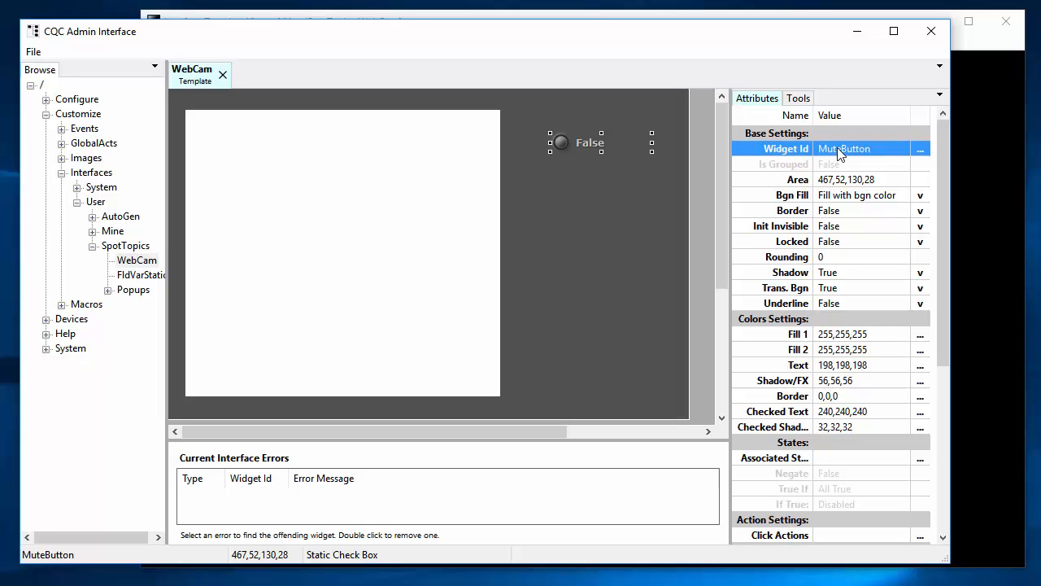
{"action": "scroll", "coordinate": [891, 366], "scroll_direction": "down", "scroll_amount": 6}
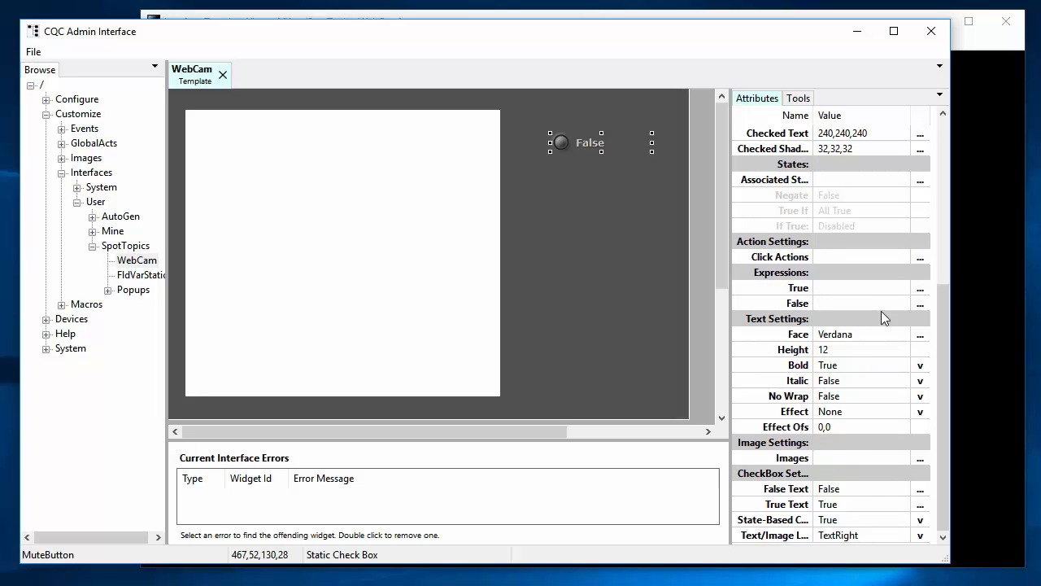
{"action": "left_click", "coordinate": [874, 257]}
{"action": "left_click", "coordinate": [922, 258]}
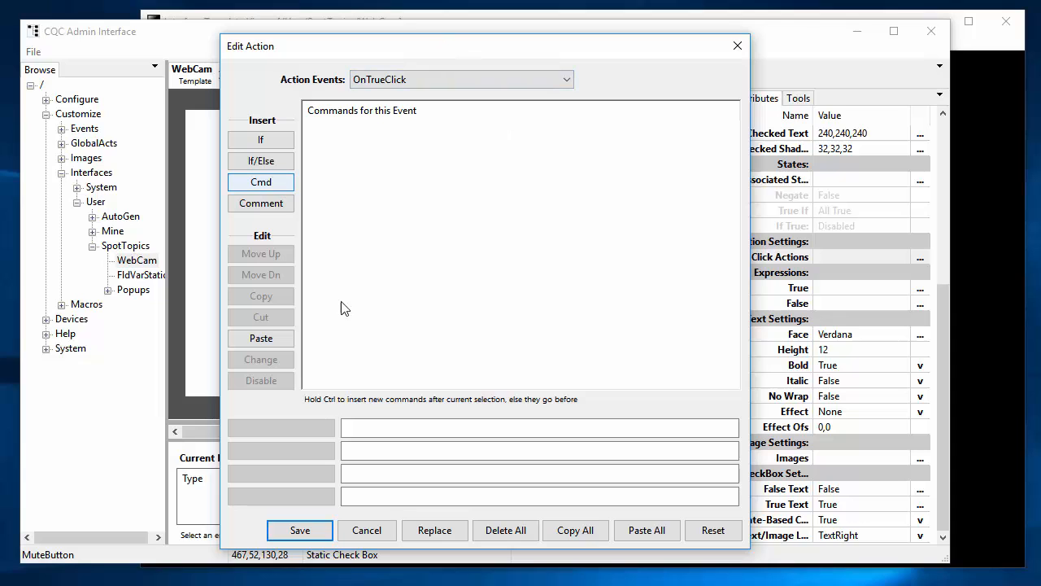
{"action": "left_click", "coordinate": [365, 531]}
Set the Web Camera widget's Widget Id to WebCam
{"action": "left_click", "coordinate": [301, 276]}
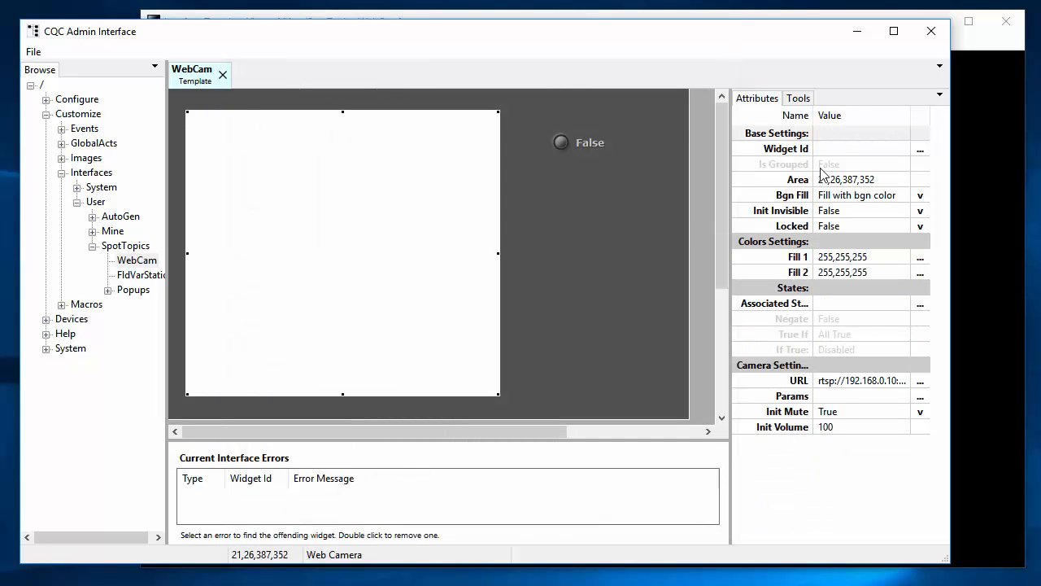
{"action": "left_click", "coordinate": [845, 151]}
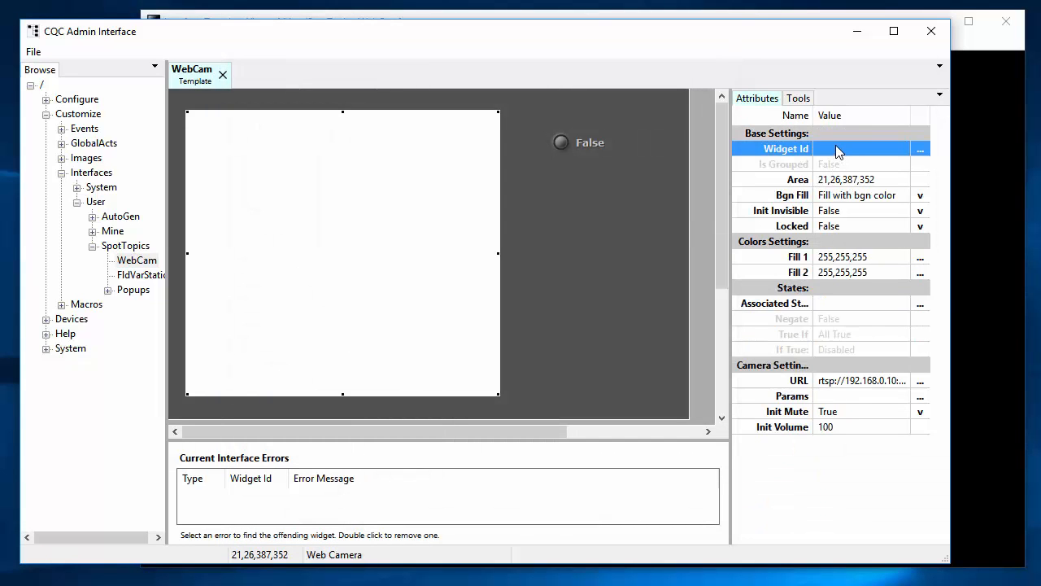
{"action": "left_click", "coordinate": [836, 150]}
{"action": "type", "text": "Web"}
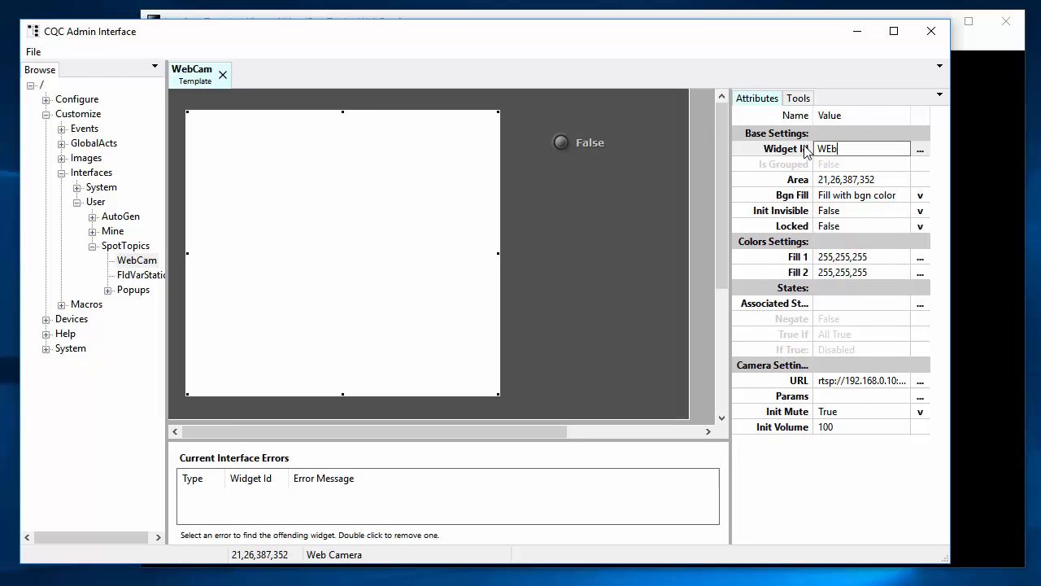
{"action": "key", "text": "BackSpace"}
{"action": "type", "text": "bCam"}
{"action": "key", "text": "Return"}
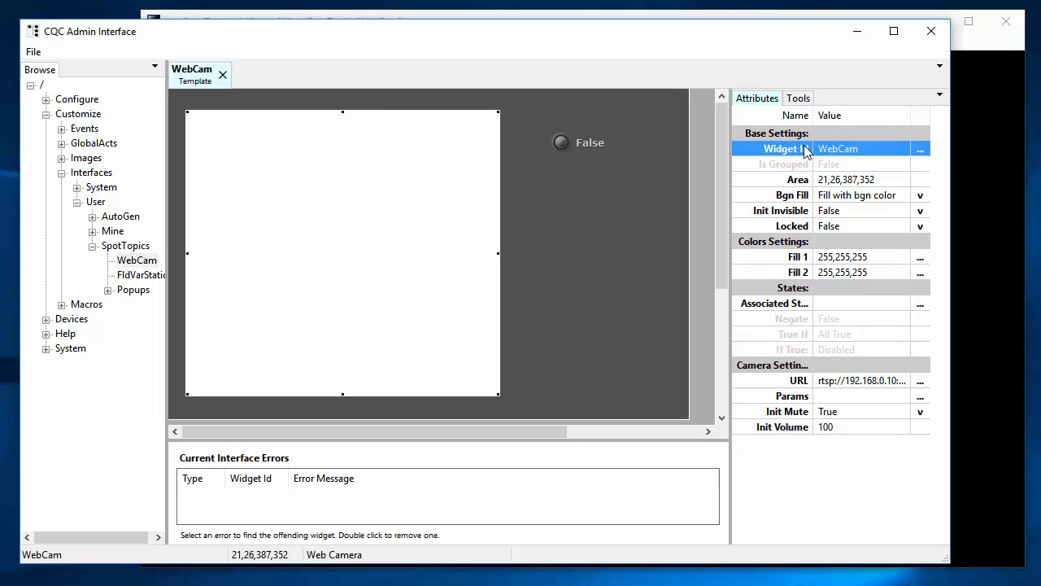
Add a WebCam SetMute command with Mute State False to the Mute check box's OnTrueClick actions
{"action": "left_click", "coordinate": [601, 142]}
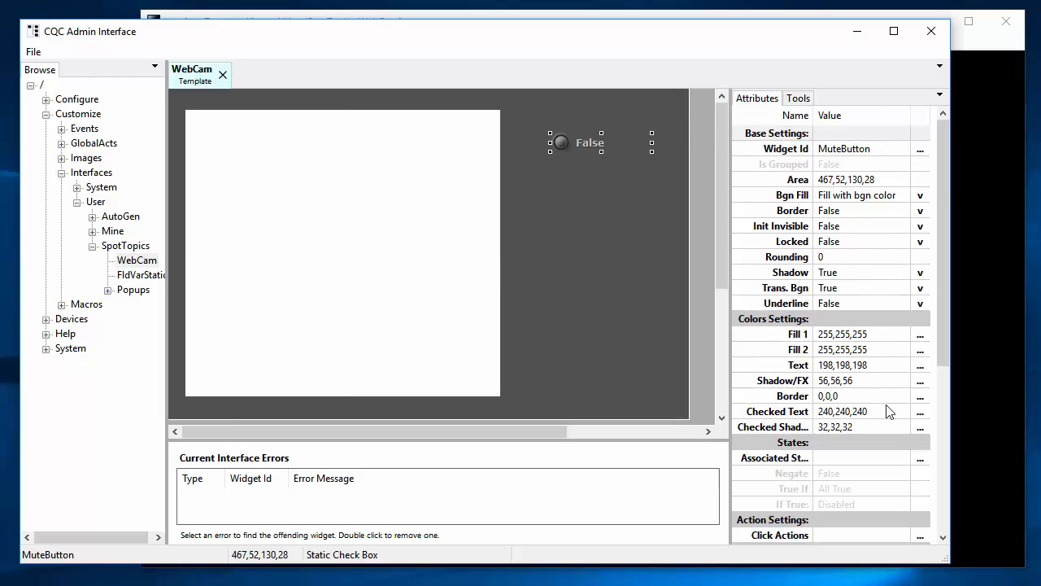
{"action": "left_click", "coordinate": [920, 535]}
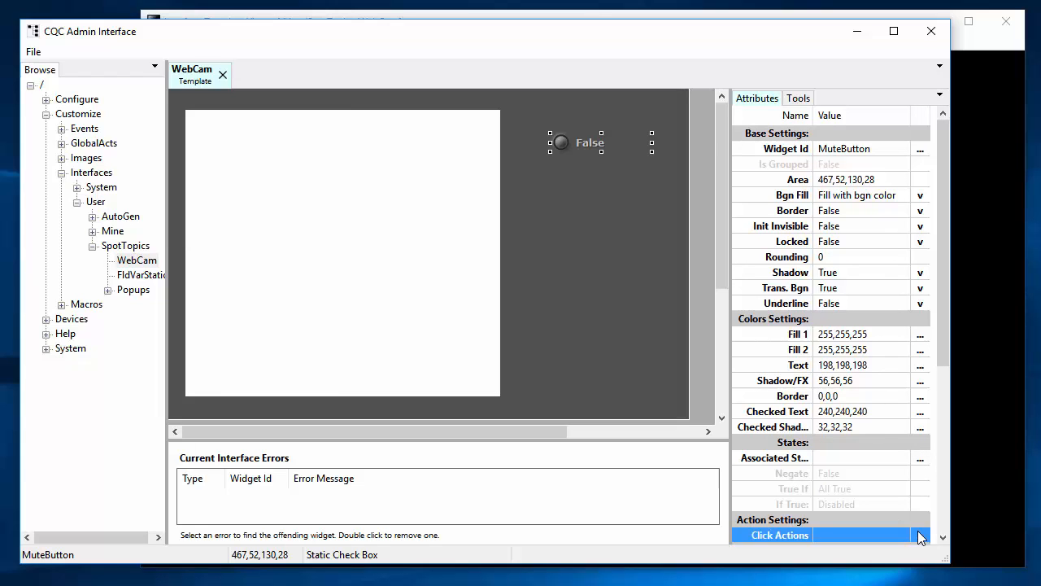
{"action": "left_click", "coordinate": [920, 535]}
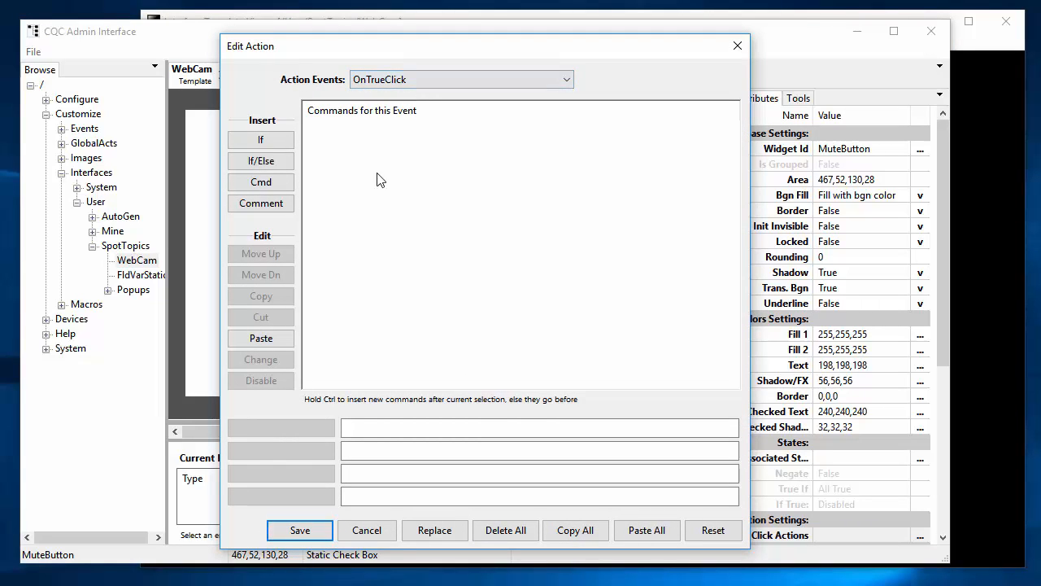
{"action": "left_click", "coordinate": [268, 187]}
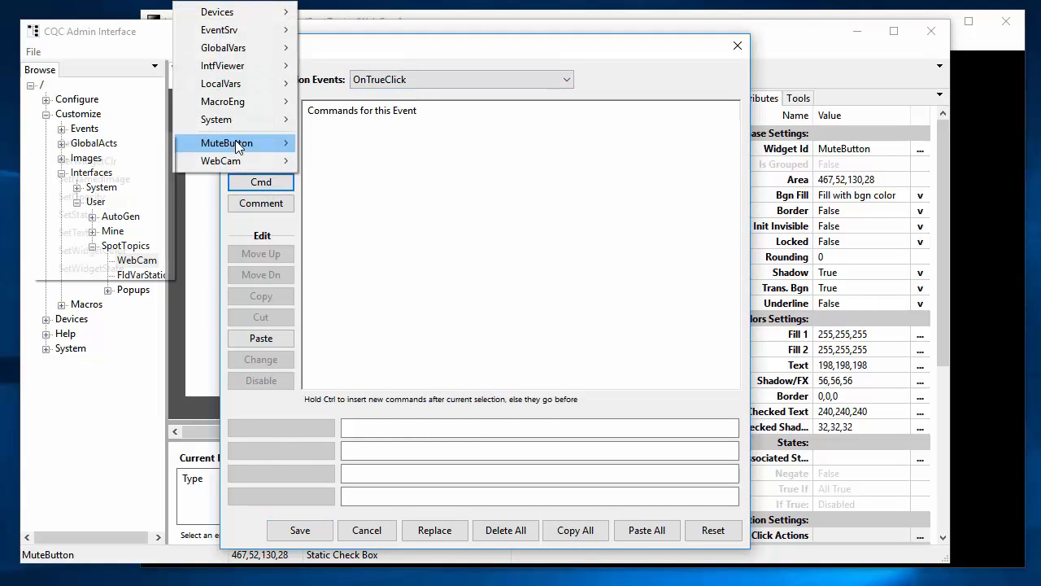
{"action": "mouse_move", "coordinate": [189, 160]}
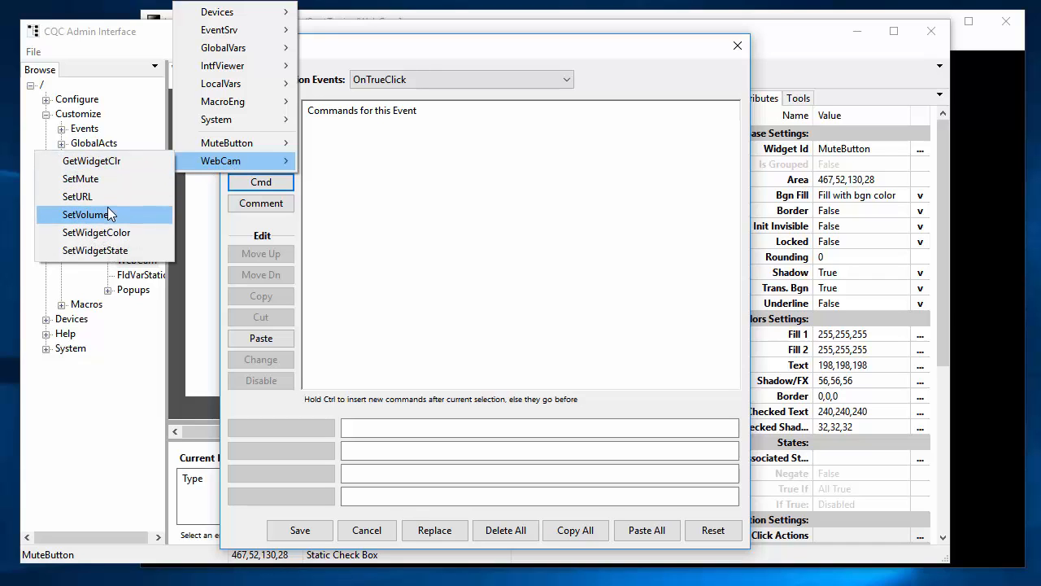
{"action": "left_click", "coordinate": [107, 179]}
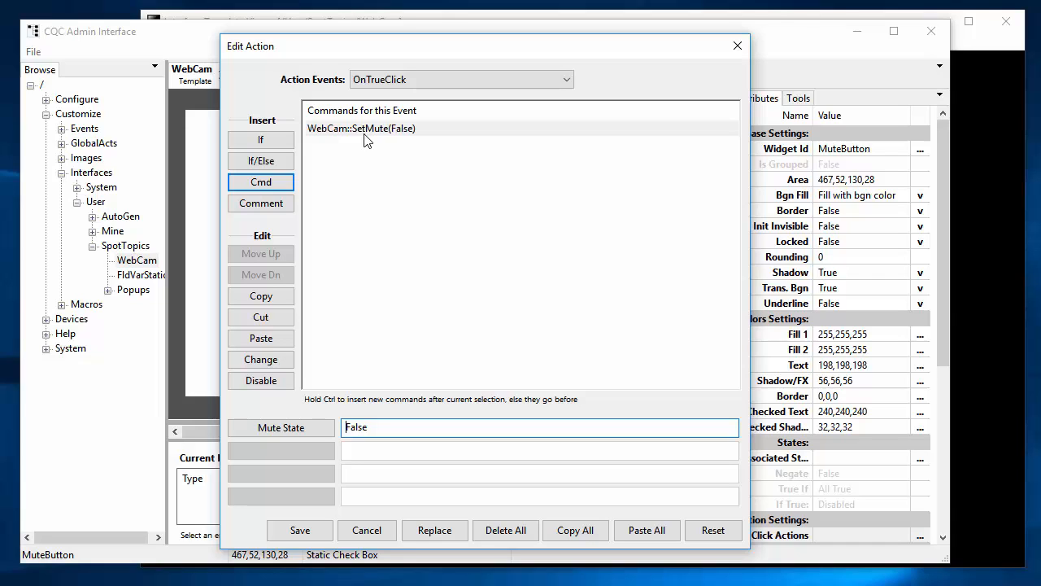
Insert a MuteButton SetState command with State False before the SetMute command in OnTrueClick
{"action": "left_click", "coordinate": [262, 181]}
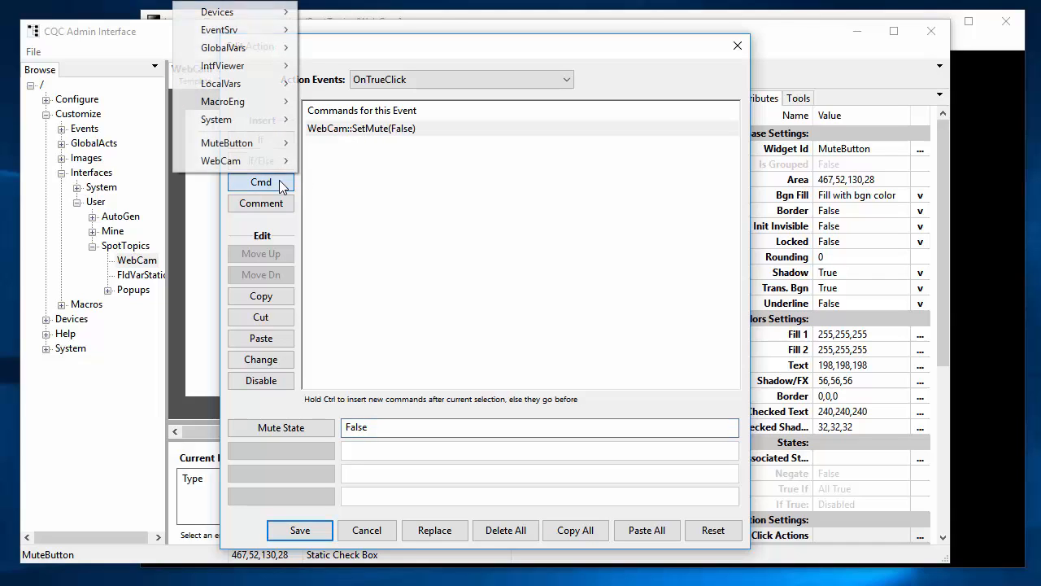
{"action": "mouse_move", "coordinate": [258, 158]}
{"action": "mouse_move", "coordinate": [244, 143]}
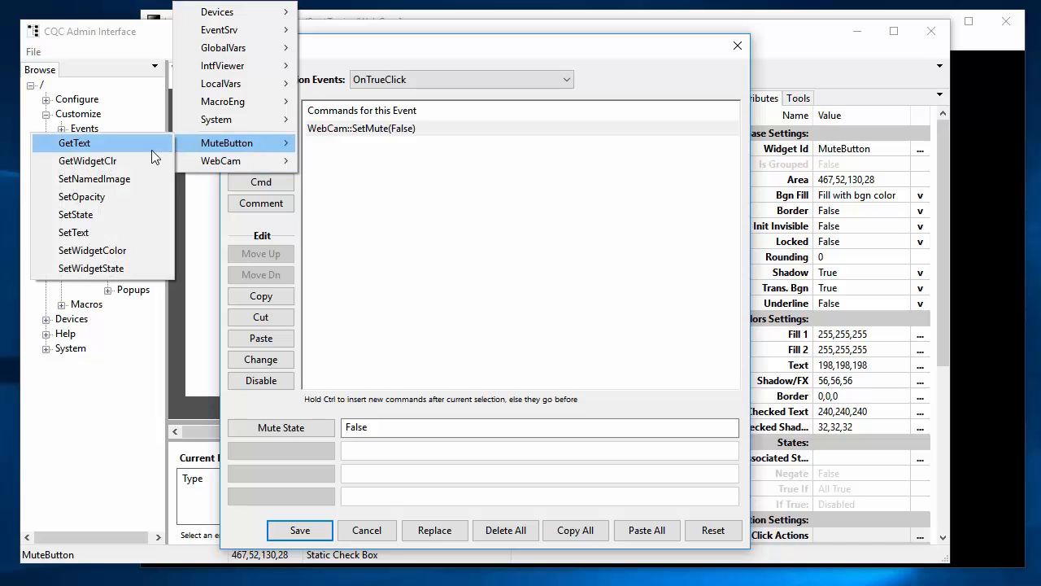
{"action": "left_click", "coordinate": [114, 214]}
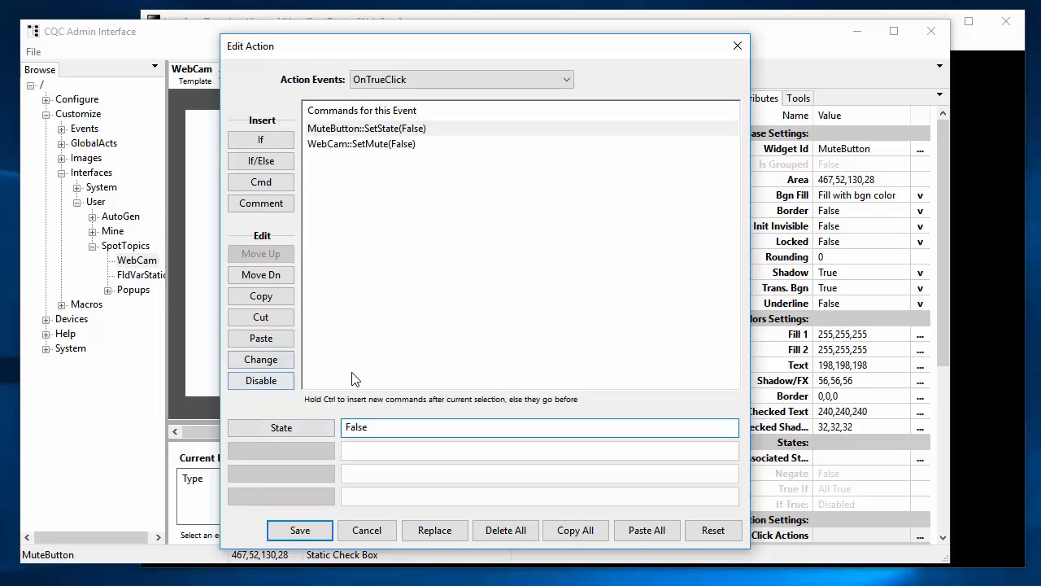
Copy all the OnTrueClick commands into the OnFalseClick event
{"action": "left_click", "coordinate": [600, 532]}
{"action": "left_click", "coordinate": [427, 81]}
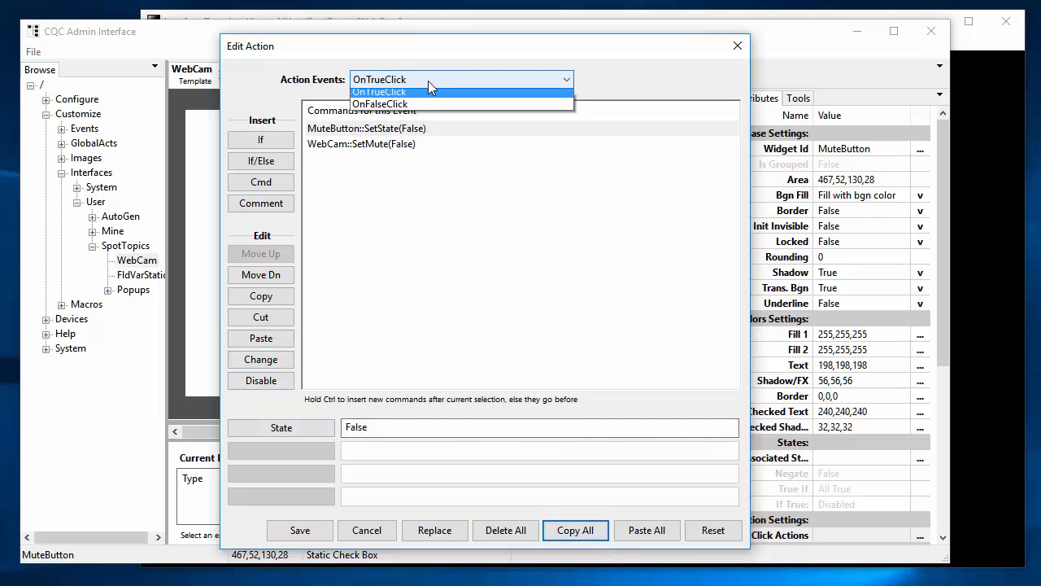
{"action": "left_click", "coordinate": [402, 109]}
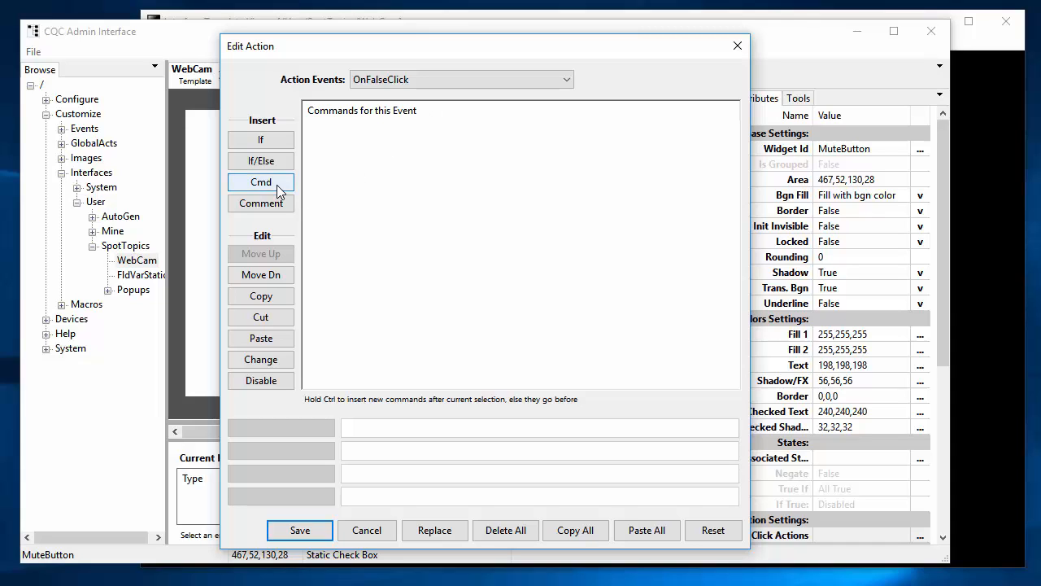
{"action": "left_click", "coordinate": [643, 533]}
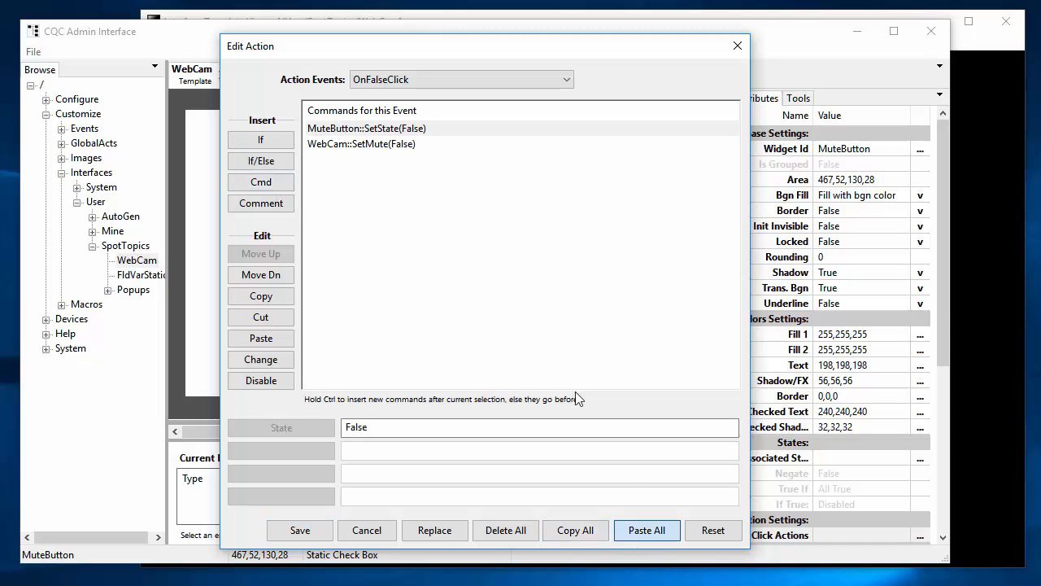
Set both OnFalseClick commands, MuteButton SetState and WebCam SetMute, to True and save the actions
{"action": "left_click", "coordinate": [399, 129]}
{"action": "left_click", "coordinate": [340, 426]}
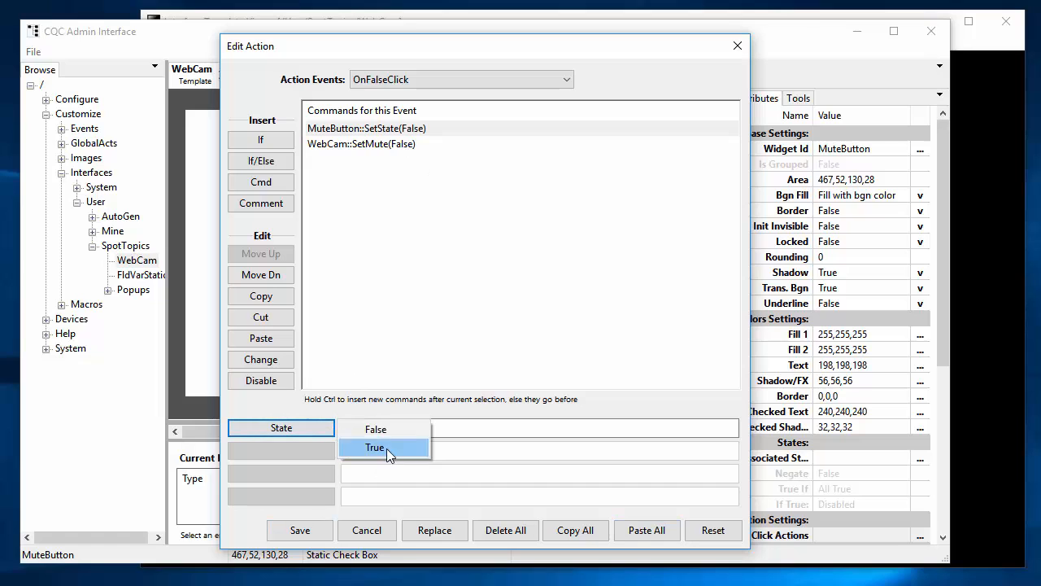
{"action": "left_click", "coordinate": [384, 449]}
{"action": "left_click", "coordinate": [373, 144]}
{"action": "left_click", "coordinate": [296, 427]}
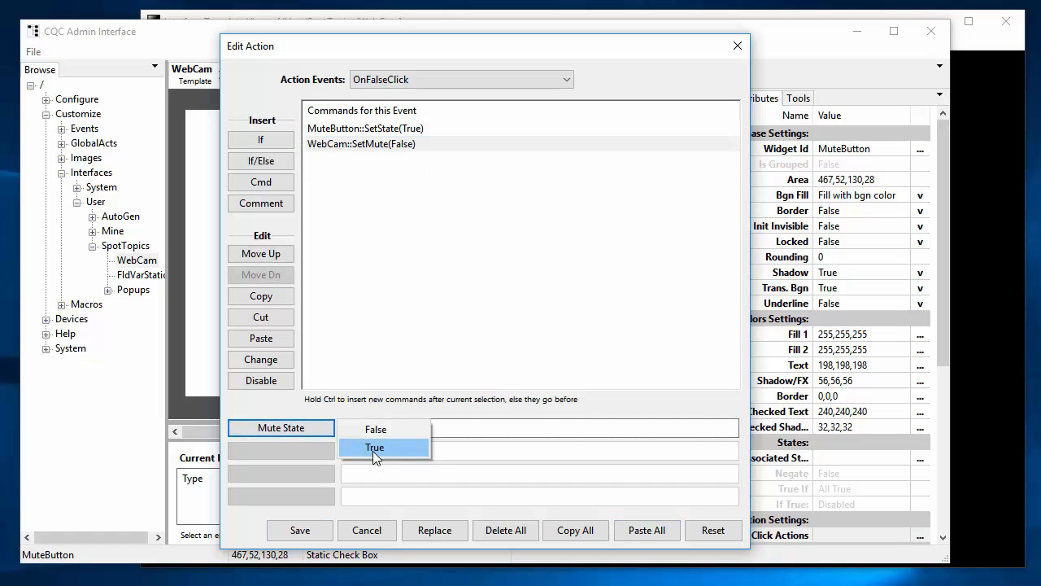
{"action": "left_click", "coordinate": [375, 453]}
{"action": "left_click", "coordinate": [300, 531]}
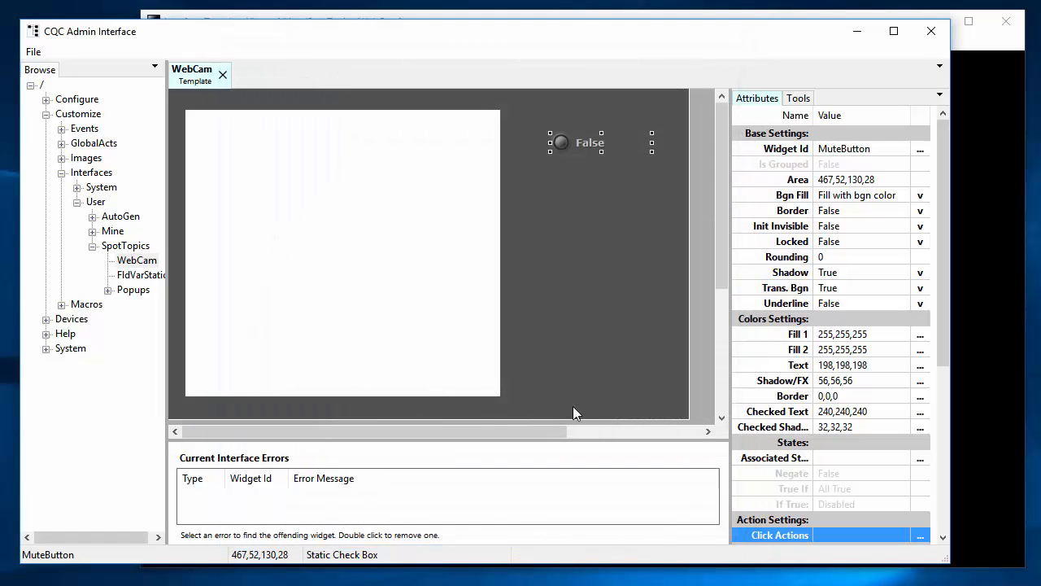
Set the check box's False Text to Mute
{"action": "scroll", "coordinate": [830, 421], "scroll_direction": "down", "scroll_amount": 4}
{"action": "scroll", "coordinate": [829, 421], "scroll_direction": "down", "scroll_amount": 2}
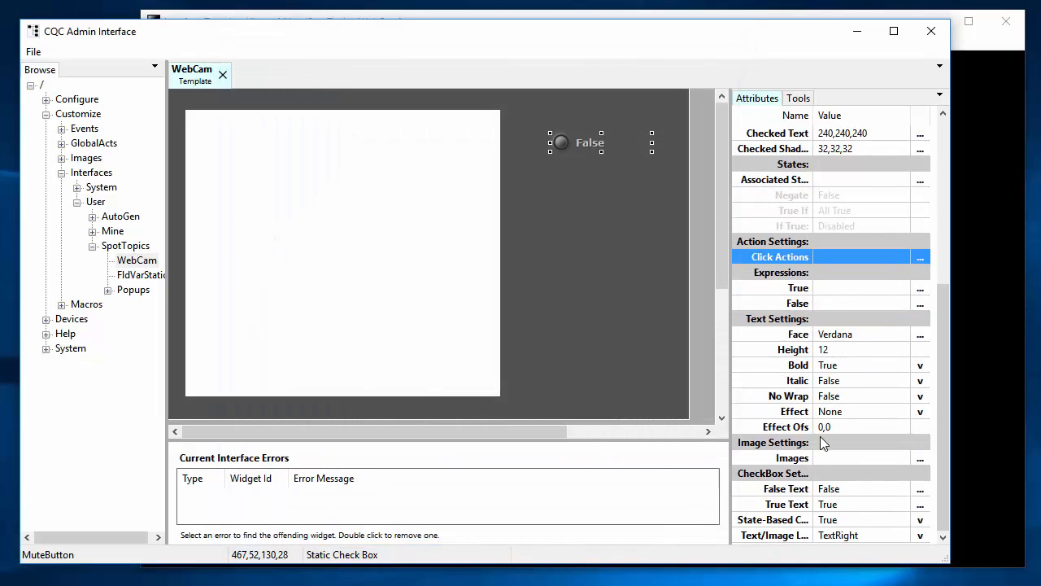
{"action": "left_click", "coordinate": [854, 492]}
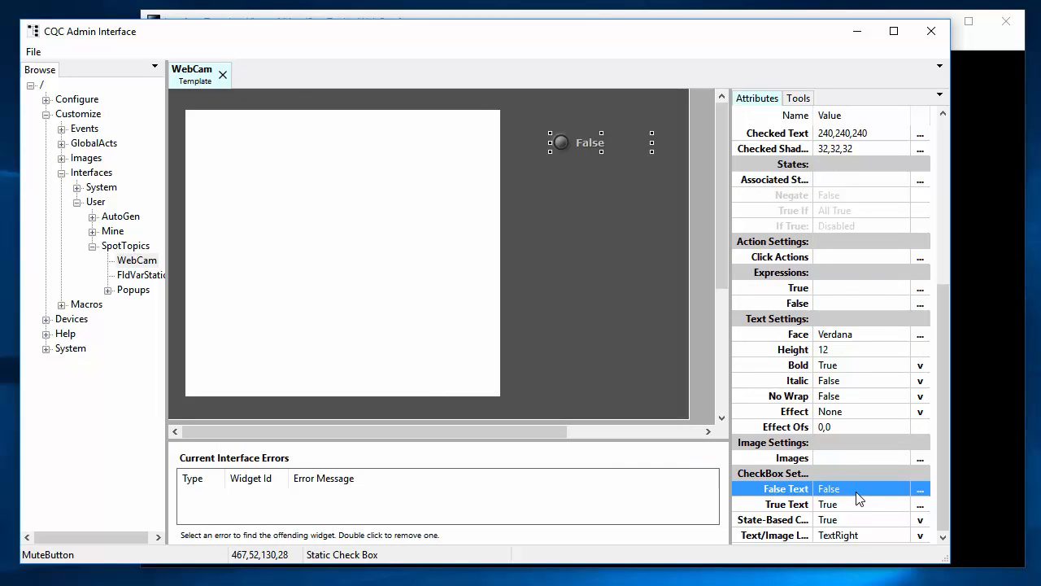
{"action": "left_click", "coordinate": [856, 492]}
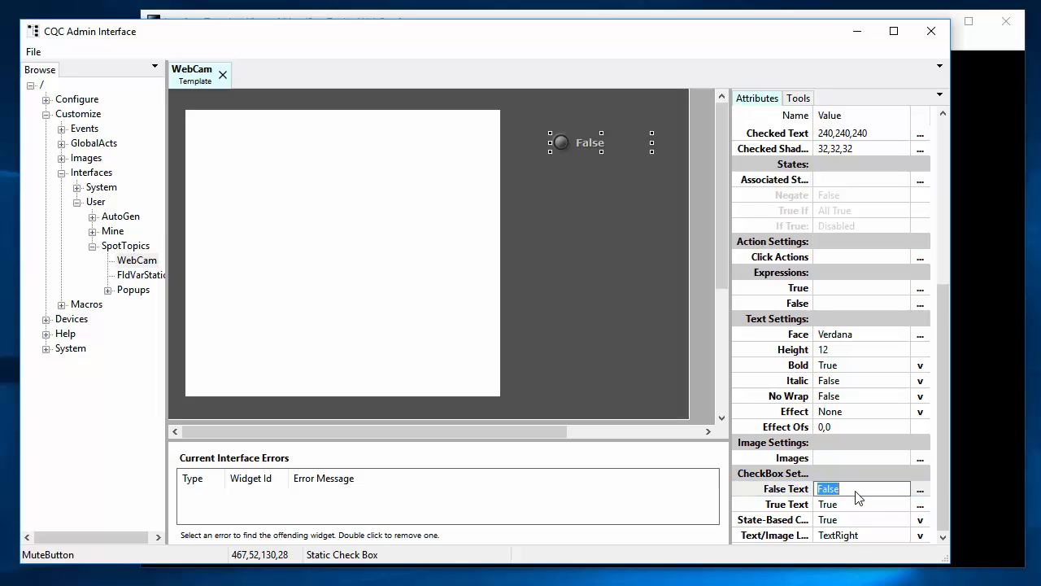
{"action": "type", "text": "Mute"}
{"action": "key", "text": "Return"}
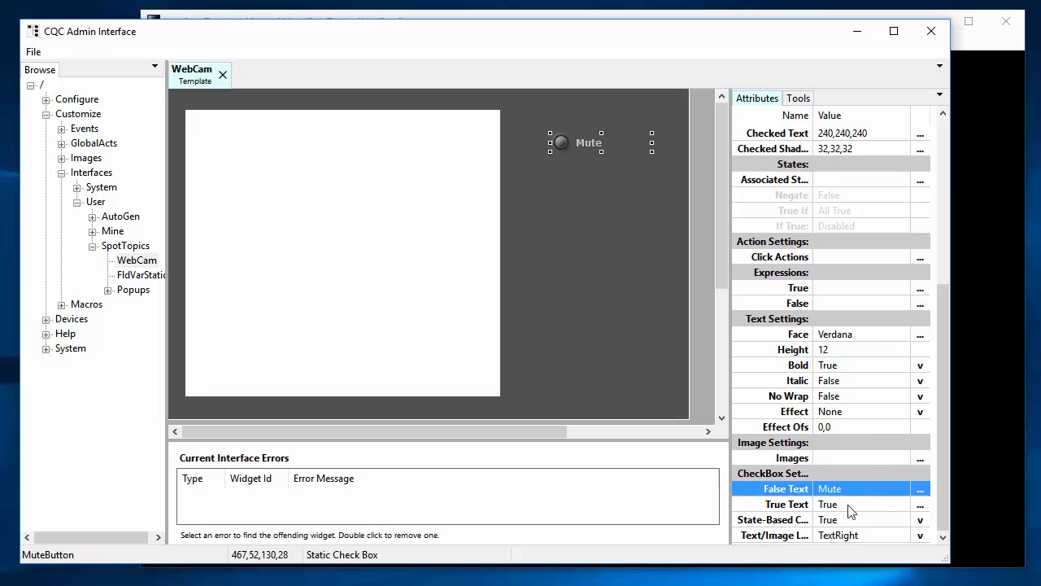
Set the check box's True Text to Unmute
{"action": "left_click", "coordinate": [848, 507]}
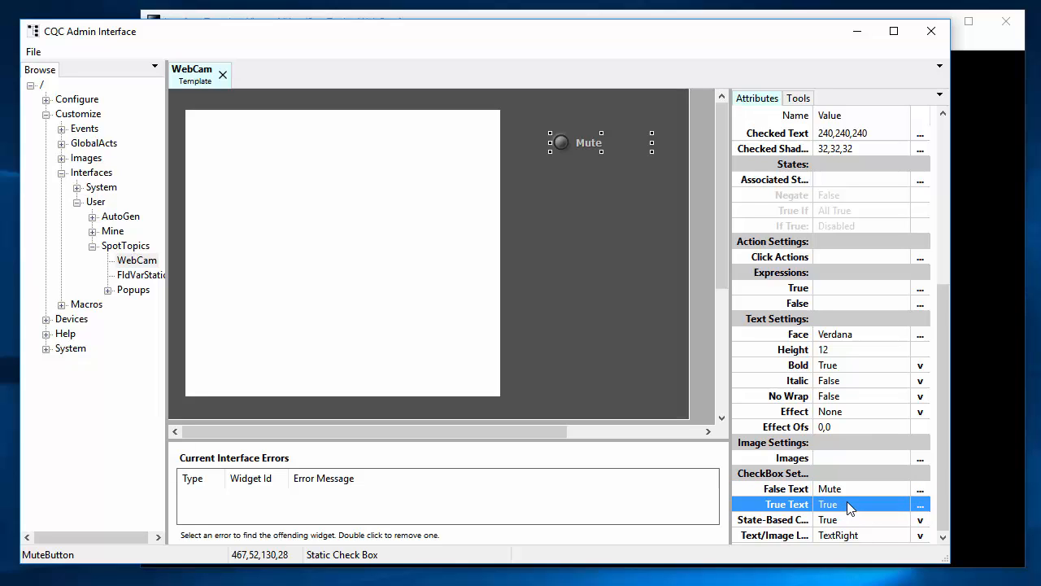
{"action": "left_click", "coordinate": [847, 503]}
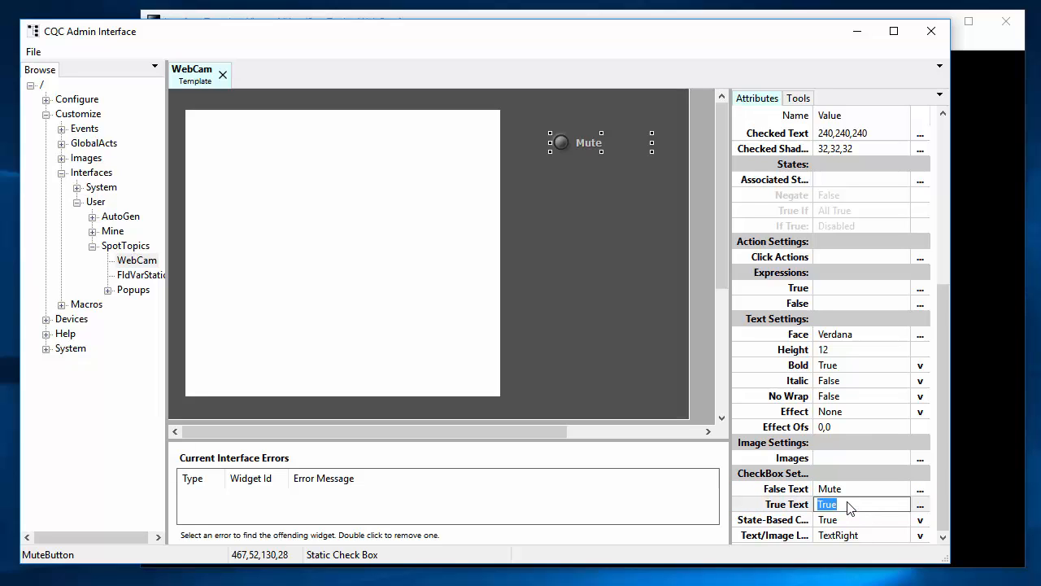
{"action": "type", "text": "Unmute"}
{"action": "key", "text": "Return"}
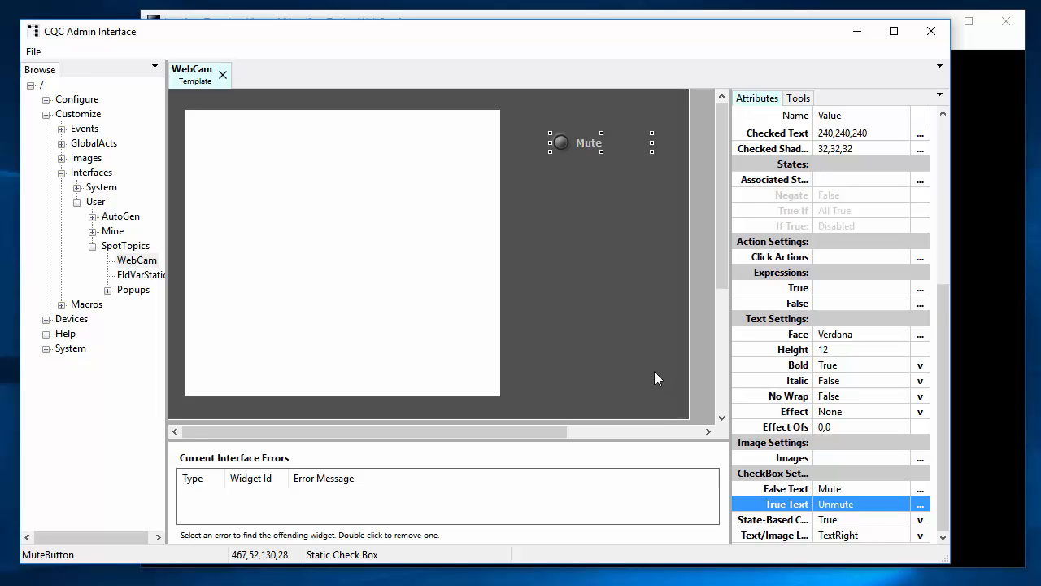
{"action": "left_click", "coordinate": [624, 344]}
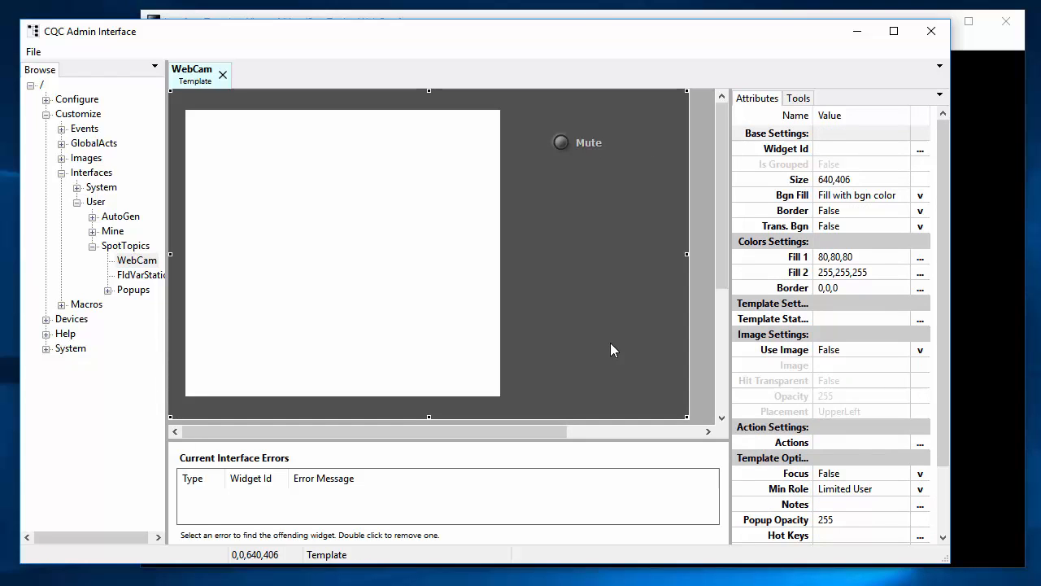
{"action": "left_click", "coordinate": [569, 143]}
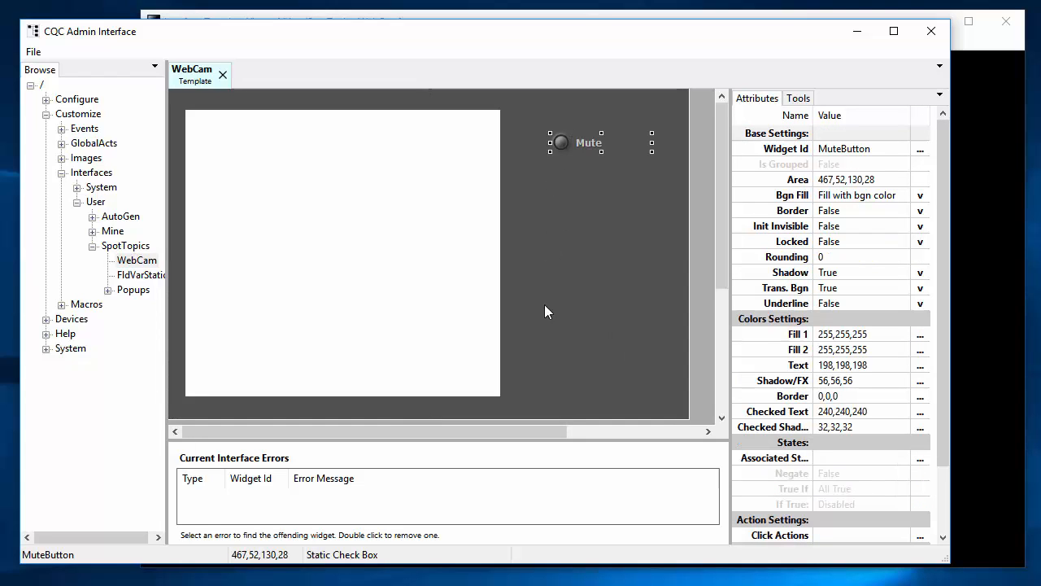
Add a Static Slider below the Mute check box, placed at about 467,218 and sized about 46 by 148
{"action": "right_click", "coordinate": [600, 385]}
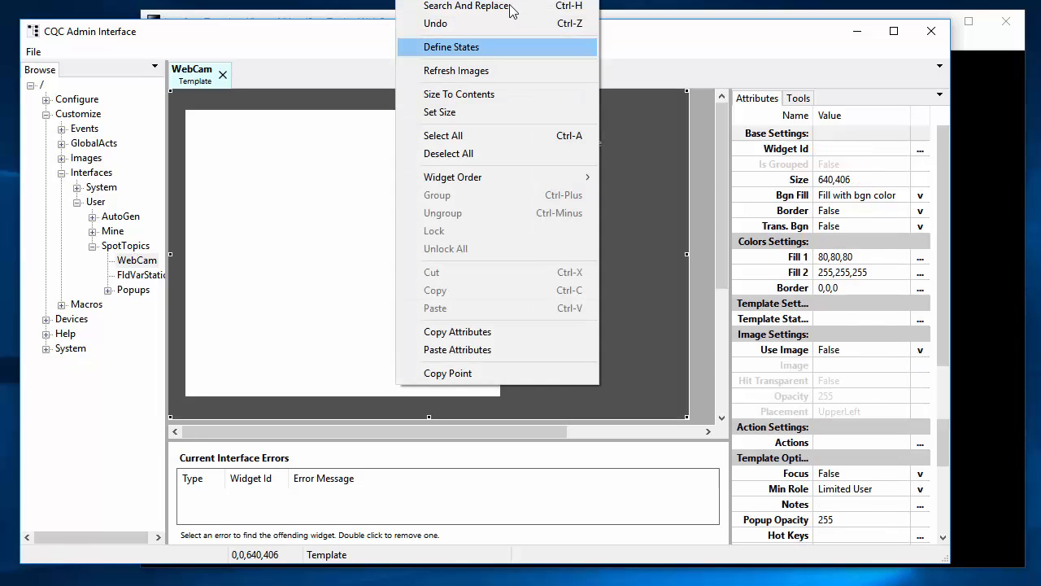
{"action": "mouse_move", "coordinate": [510, 6]}
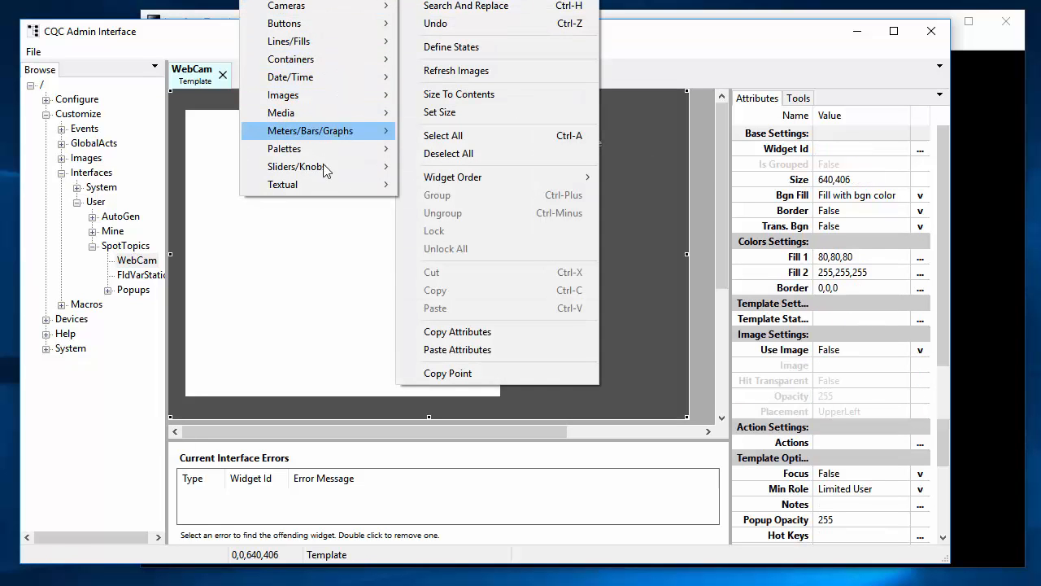
{"action": "mouse_move", "coordinate": [326, 169]}
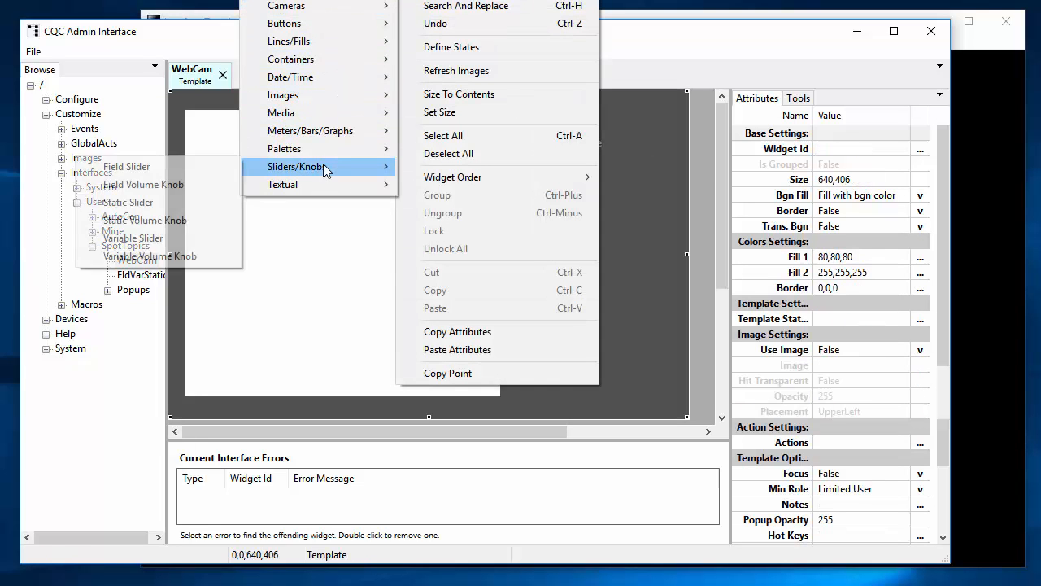
{"action": "left_click", "coordinate": [174, 202]}
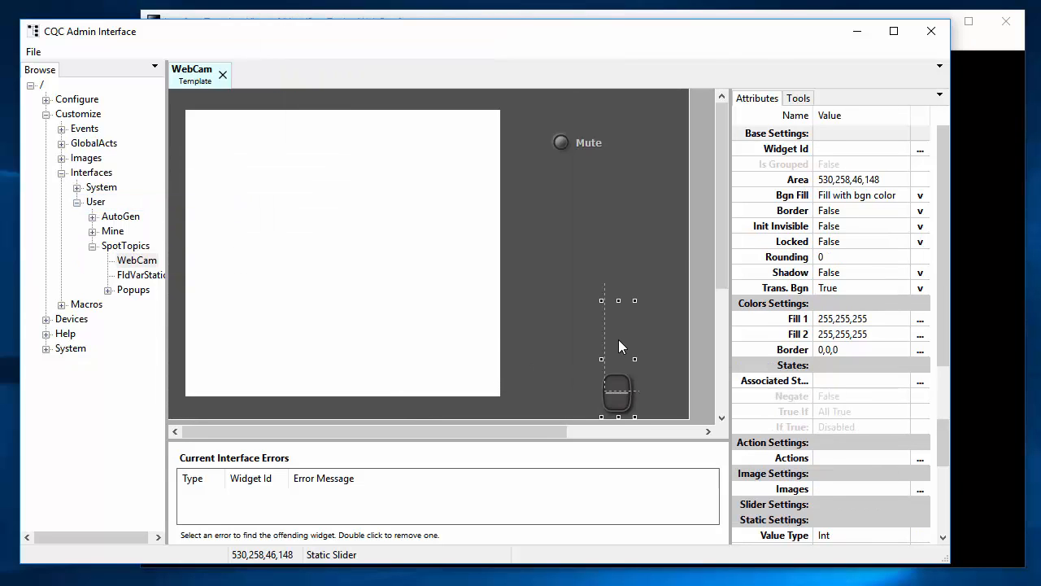
{"action": "left_click_drag", "start_coordinate": [618, 339], "coordinate": [560, 362]}
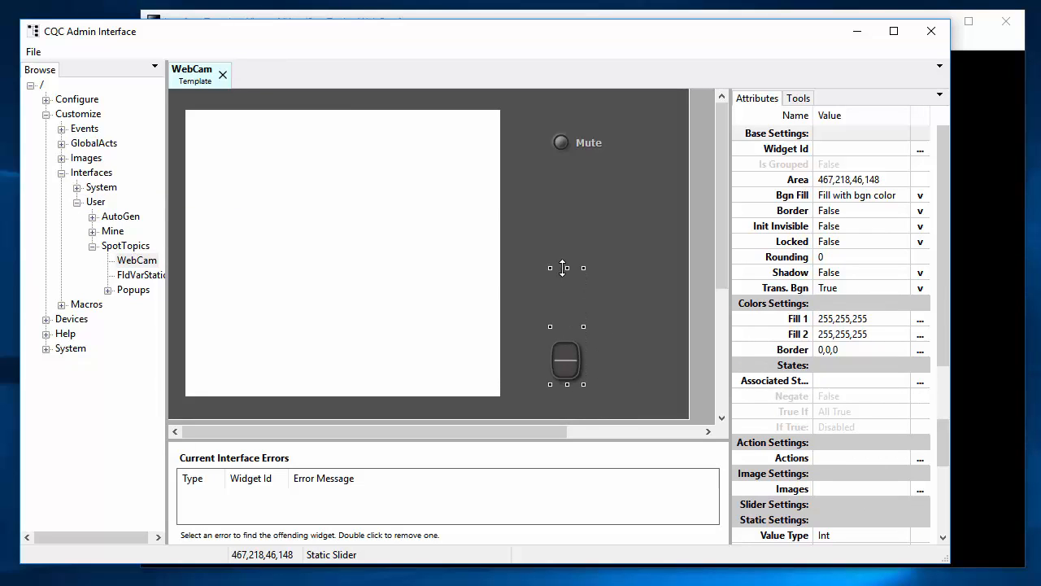
Stretch the static slider upward to about 254 high and set its Widget Id to CamVol
{"action": "left_click_drag", "start_coordinate": [563, 268], "coordinate": [585, 179]}
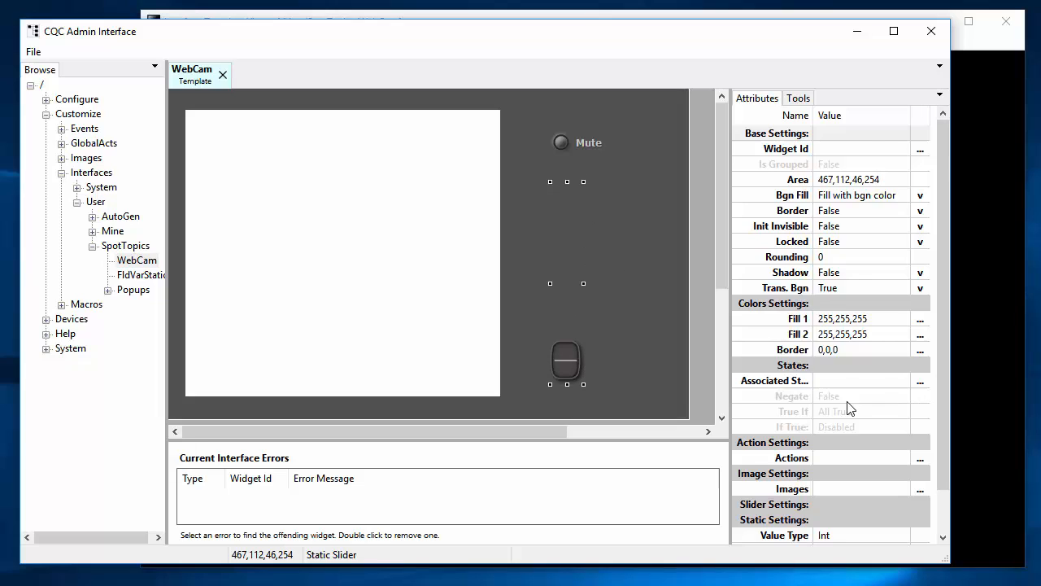
{"action": "scroll", "coordinate": [848, 408], "scroll_direction": "down", "scroll_amount": 1}
{"action": "scroll", "coordinate": [850, 409], "scroll_direction": "up", "scroll_amount": 1}
{"action": "left_click", "coordinate": [846, 150]}
{"action": "type", "text": "W"}
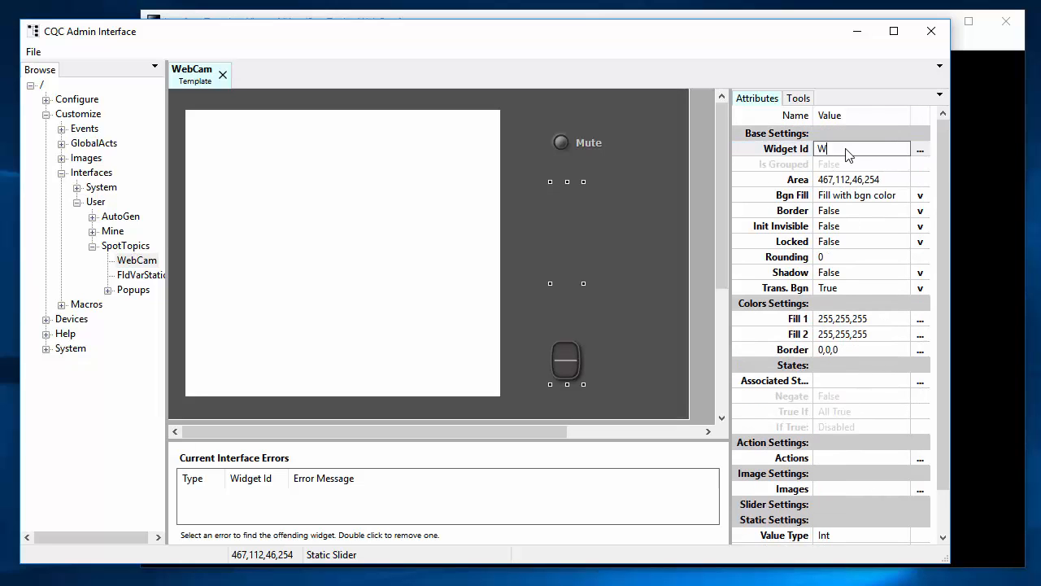
{"action": "key", "text": "BackSpace"}
{"action": "type", "text": "CamVol"}
{"action": "key", "text": "BackSpace"}
{"action": "type", "text": "ol"}
{"action": "key", "text": "Return"}
Set the slider's Value Type to Card and its Max Value to 100
{"action": "scroll", "coordinate": [848, 374], "scroll_direction": "down", "scroll_amount": 1}
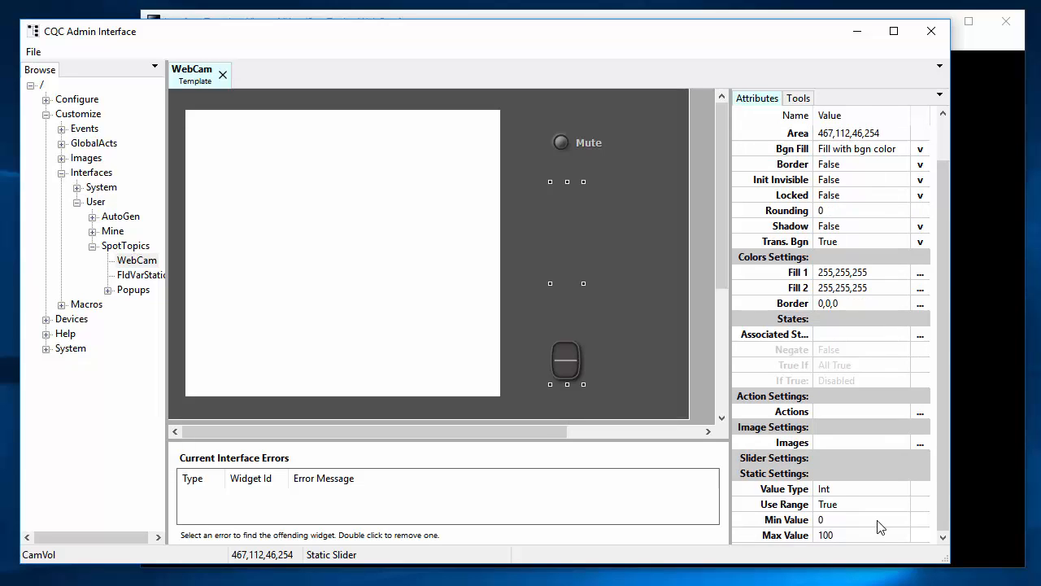
{"action": "left_click", "coordinate": [848, 491]}
{"action": "left_click", "coordinate": [833, 490]}
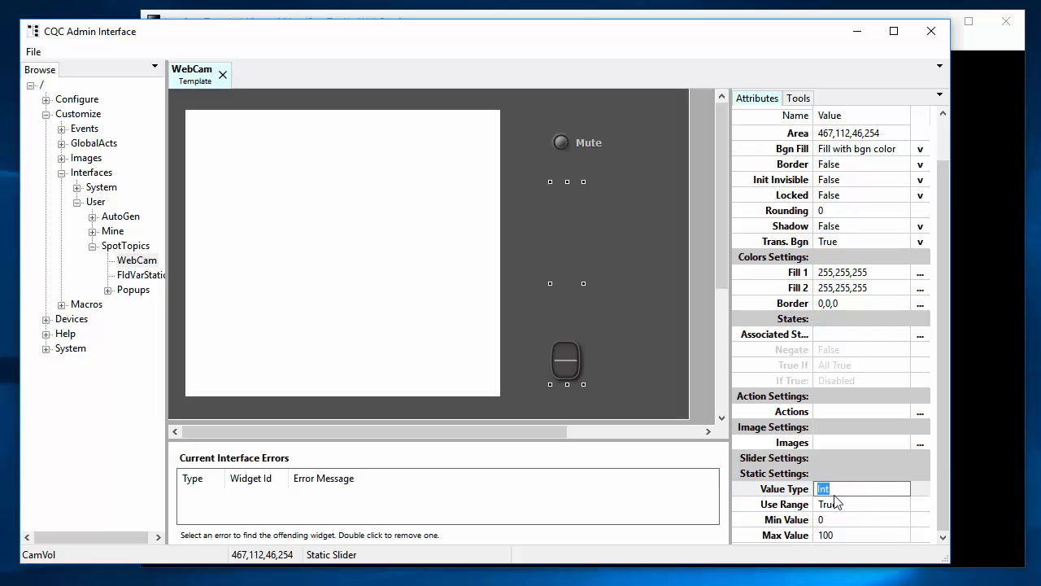
{"action": "type", "text": "Card"}
{"action": "key", "text": "Return"}
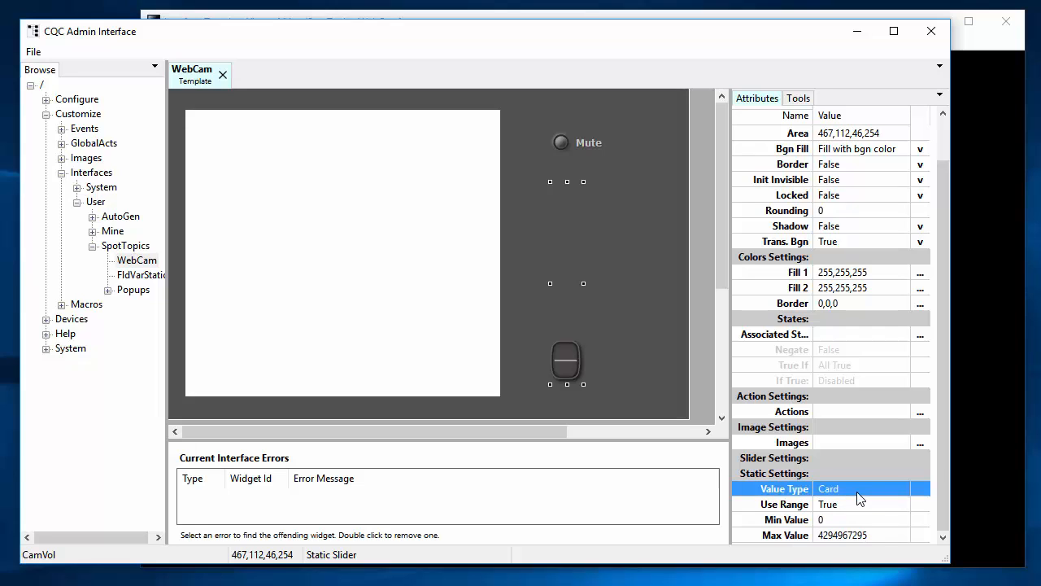
{"action": "left_click", "coordinate": [853, 537]}
{"action": "left_click", "coordinate": [824, 534]}
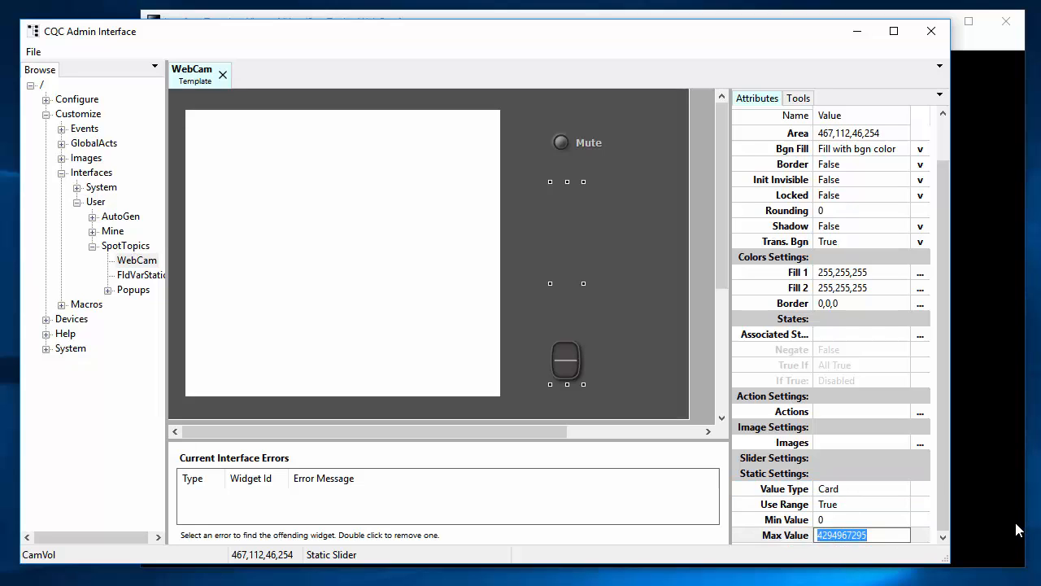
{"action": "type", "text": "100"}
{"action": "key", "text": "Return"}
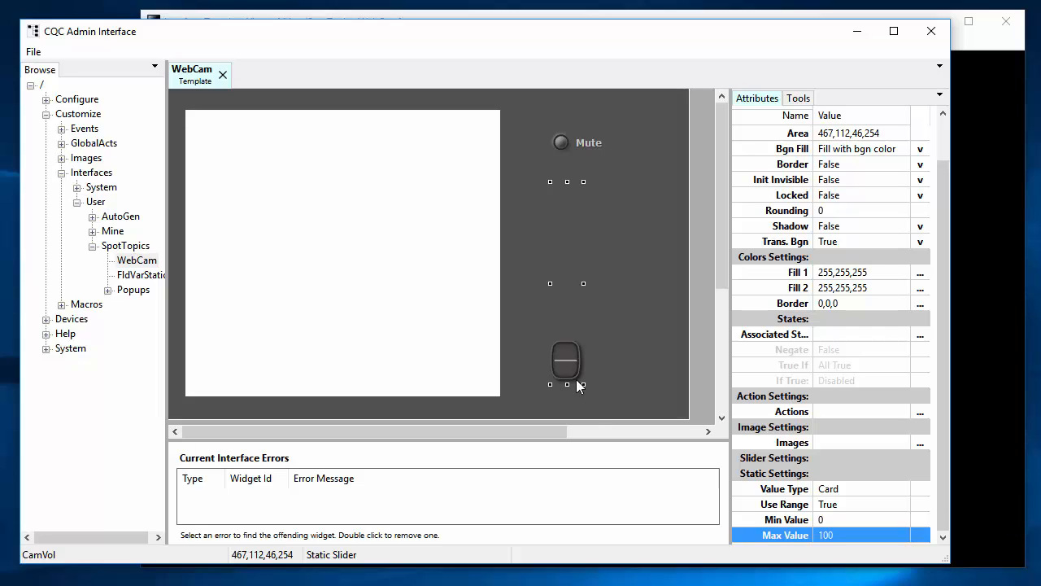
Add a WebCam SetVolume command to the slider's OnPress event
{"action": "left_click", "coordinate": [921, 413]}
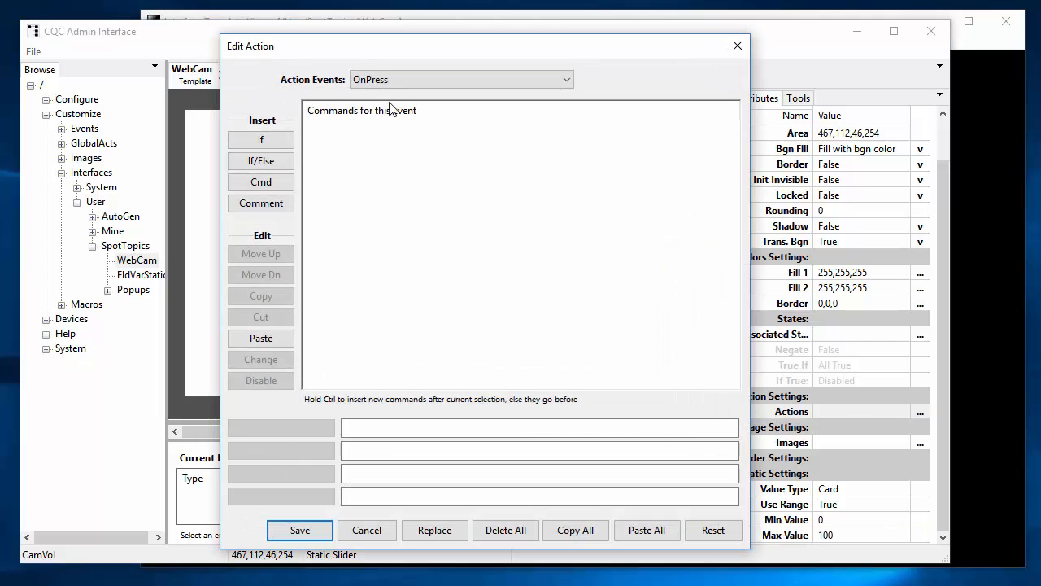
{"action": "left_click", "coordinate": [264, 182]}
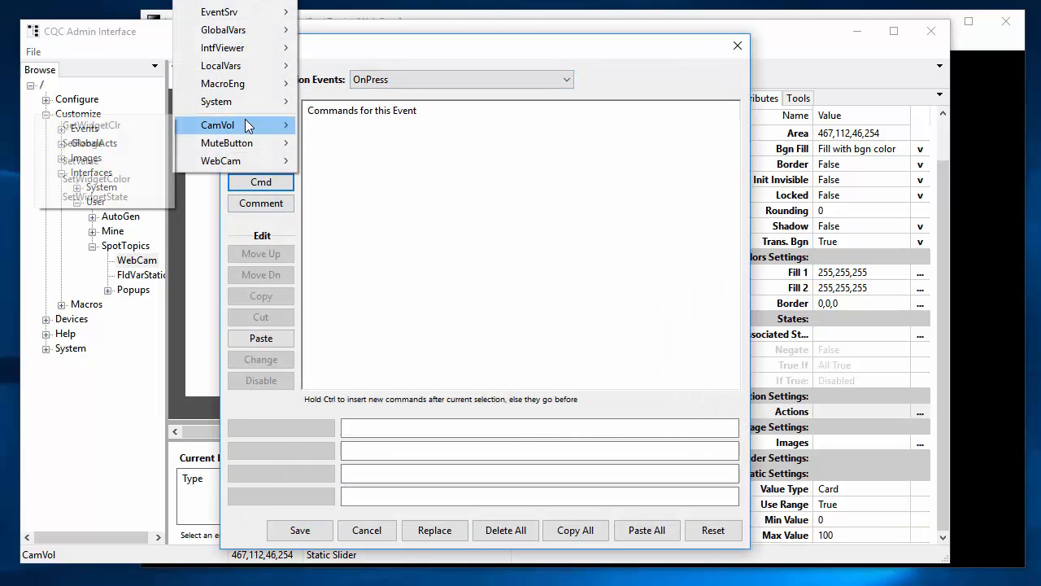
{"action": "mouse_move", "coordinate": [243, 131]}
{"action": "mouse_move", "coordinate": [236, 156]}
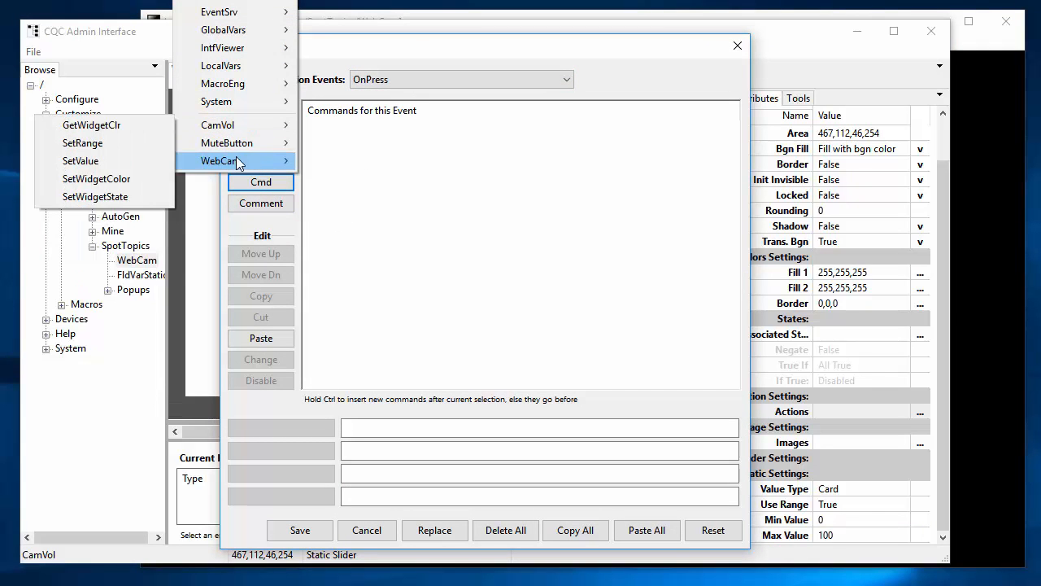
{"action": "left_click", "coordinate": [138, 195]}
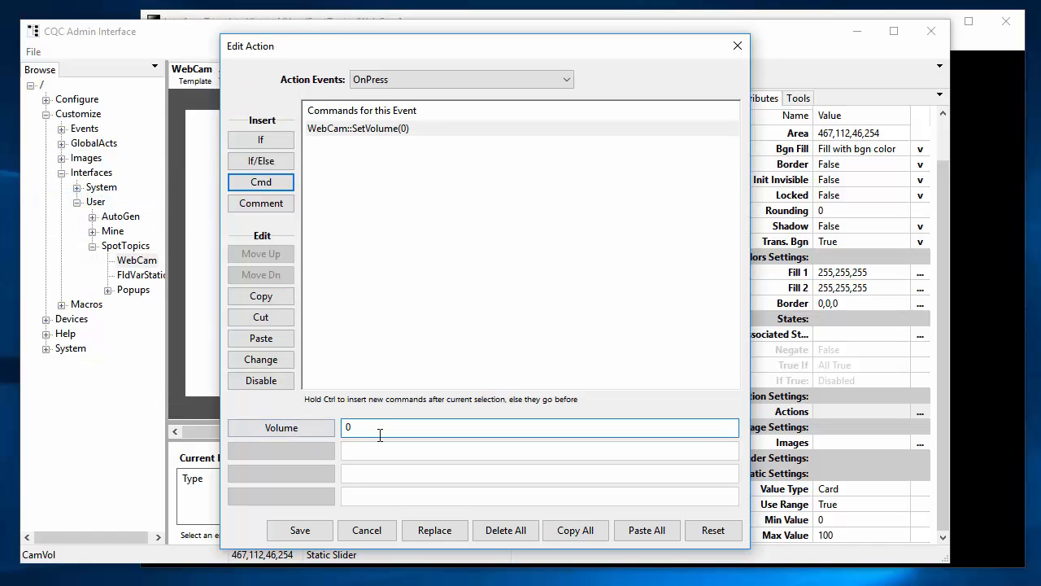
Replace the SetVolume command's Volume parameter with the current value runtime value, %(StdRTV:CurValue)
{"action": "double_click", "coordinate": [345, 427]}
{"action": "right_click", "coordinate": [359, 429]}
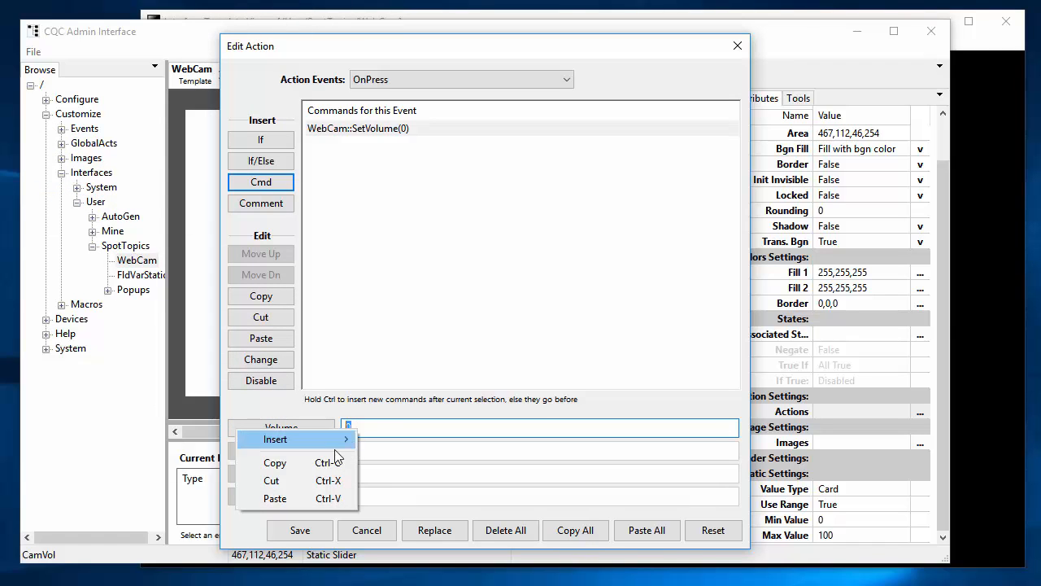
{"action": "mouse_move", "coordinate": [337, 438]}
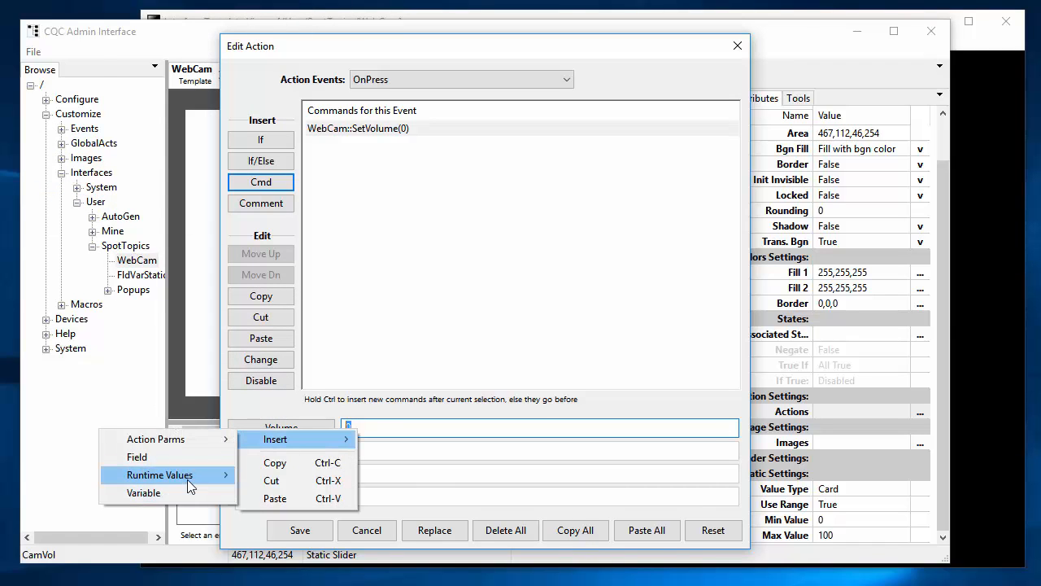
{"action": "mouse_move", "coordinate": [187, 479]}
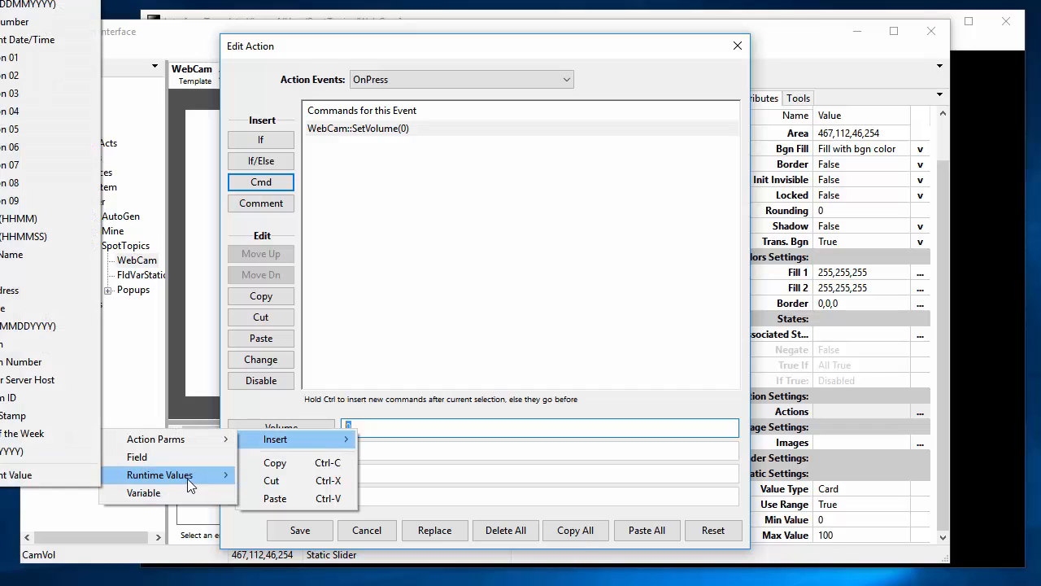
{"action": "left_click", "coordinate": [67, 479]}
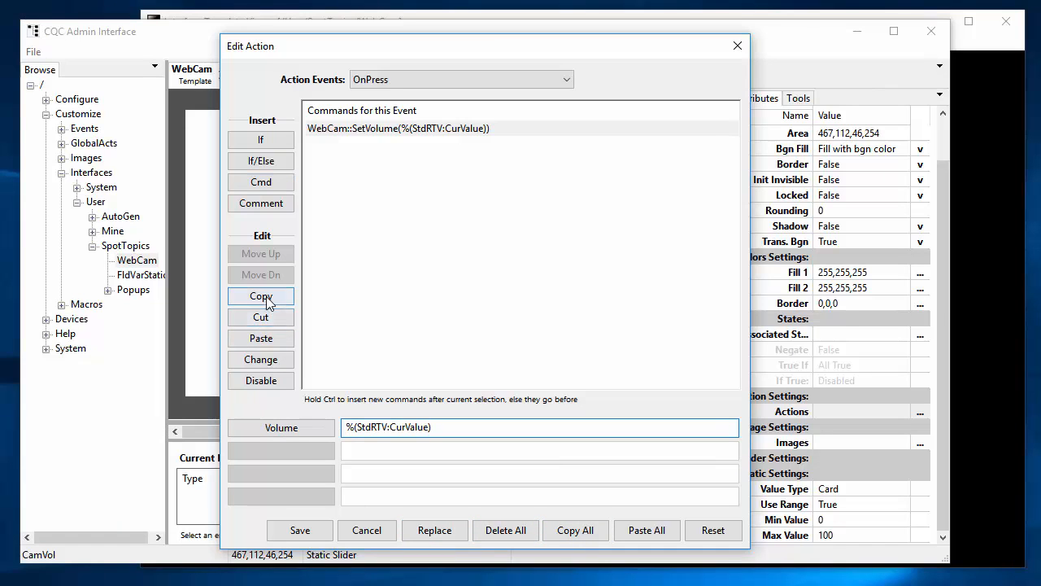
Copy the OnPress SetVolume command into the slider's OnSet and OnDrag events
{"action": "left_click", "coordinate": [453, 79]}
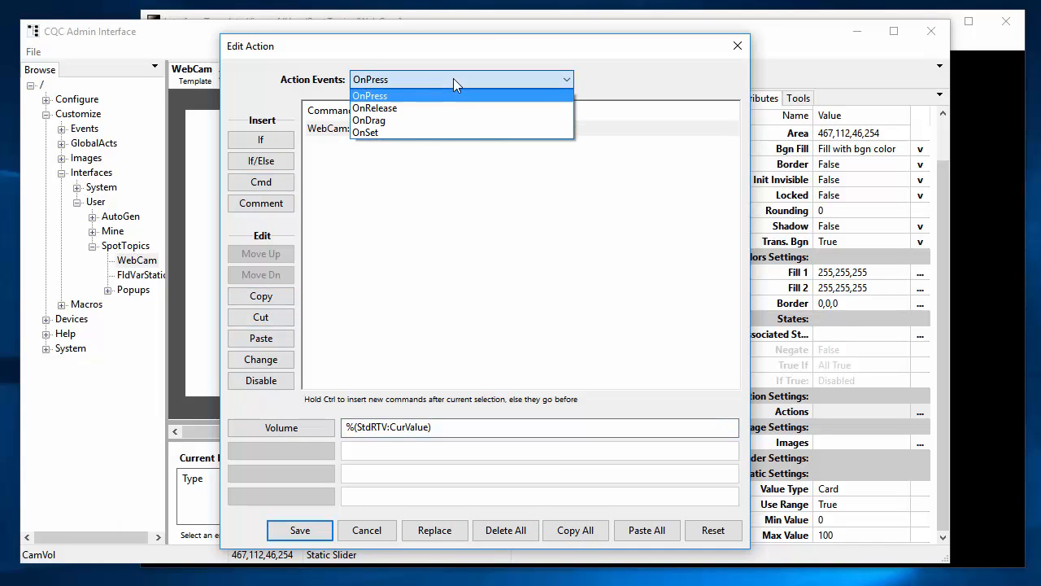
{"action": "left_click", "coordinate": [392, 131]}
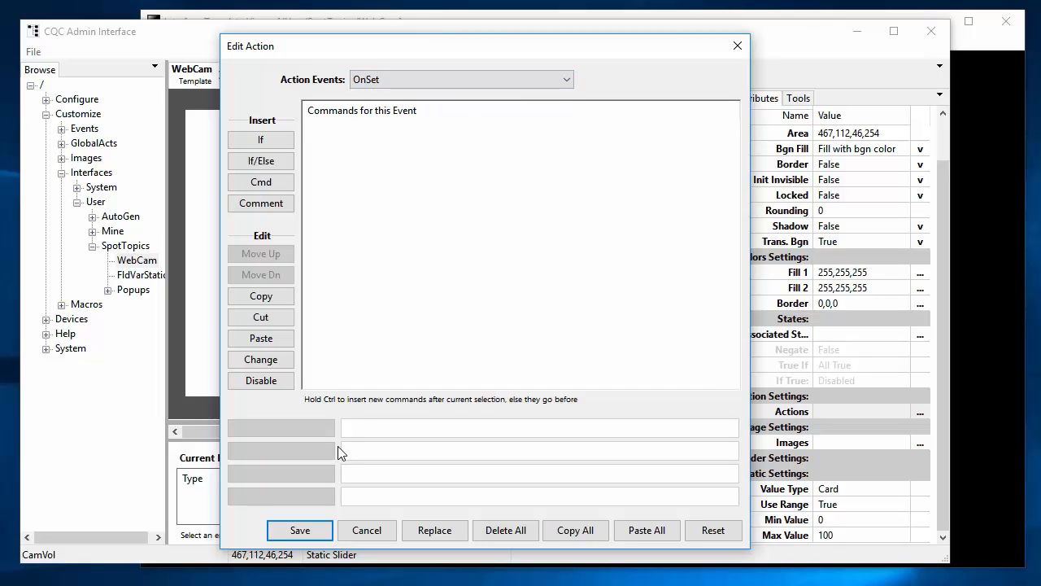
{"action": "left_click", "coordinate": [265, 338]}
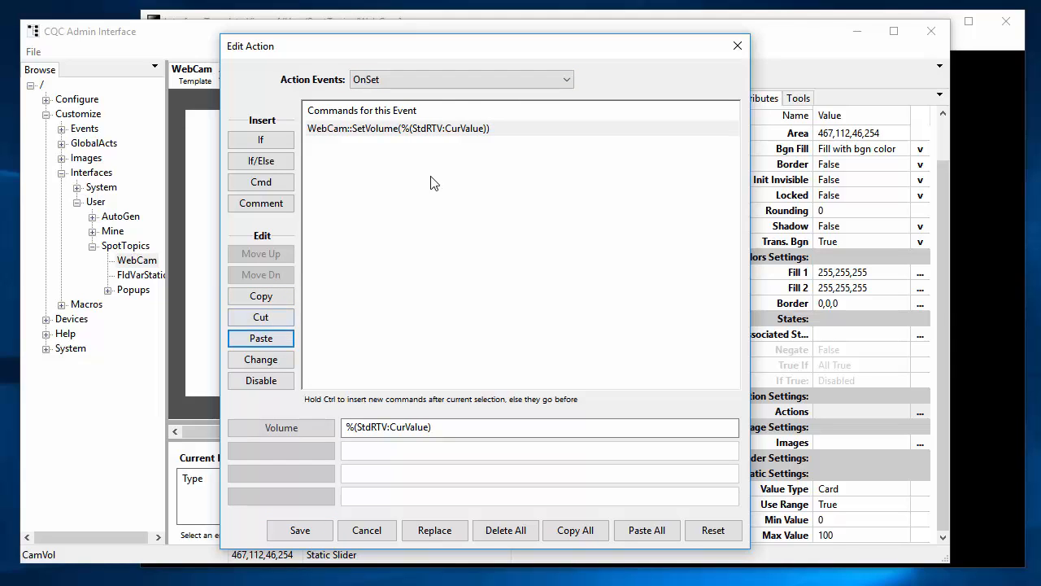
{"action": "left_click", "coordinate": [437, 82]}
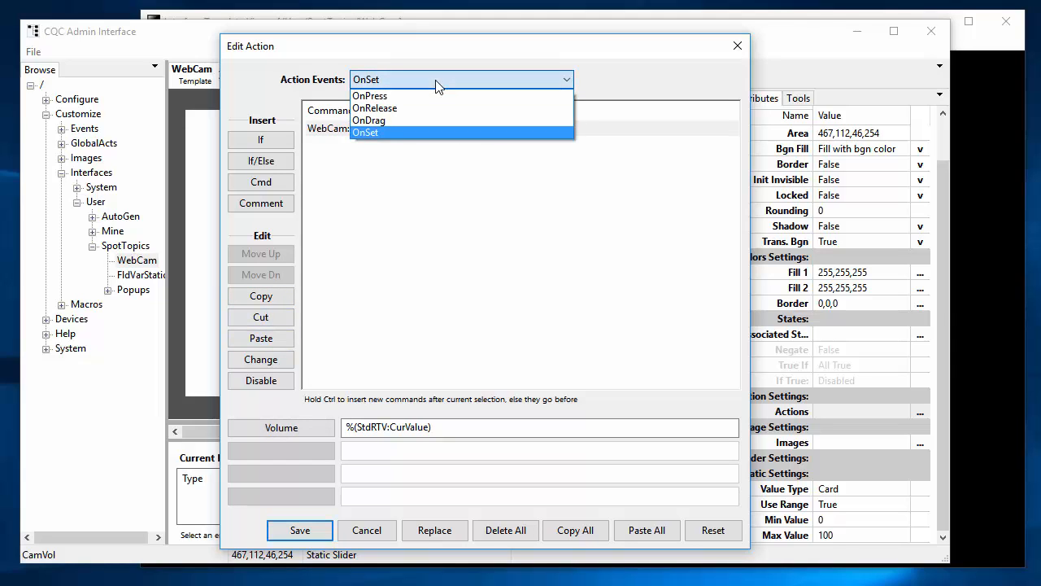
{"action": "left_click", "coordinate": [403, 120]}
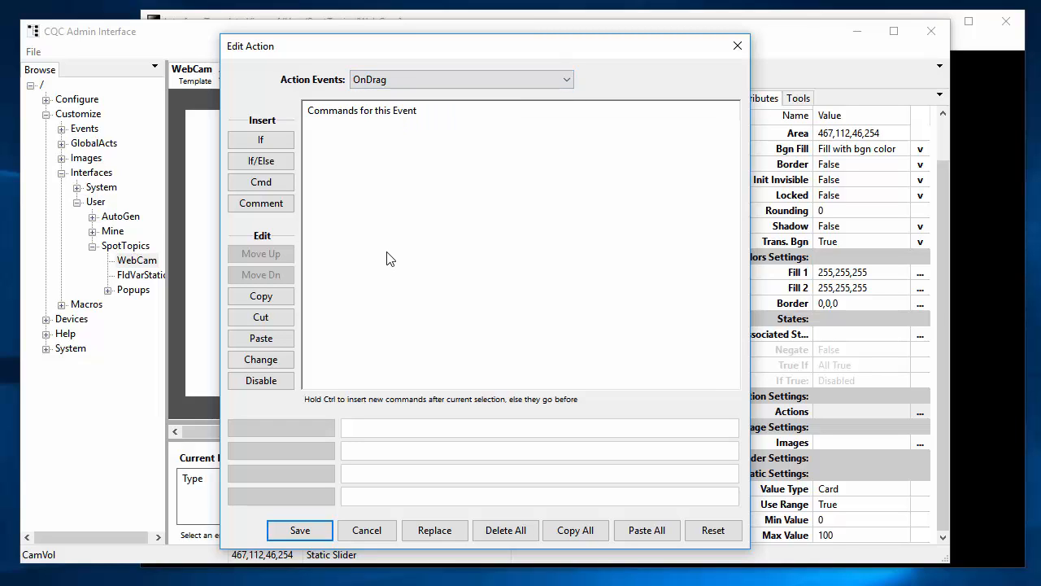
{"action": "left_click", "coordinate": [283, 337]}
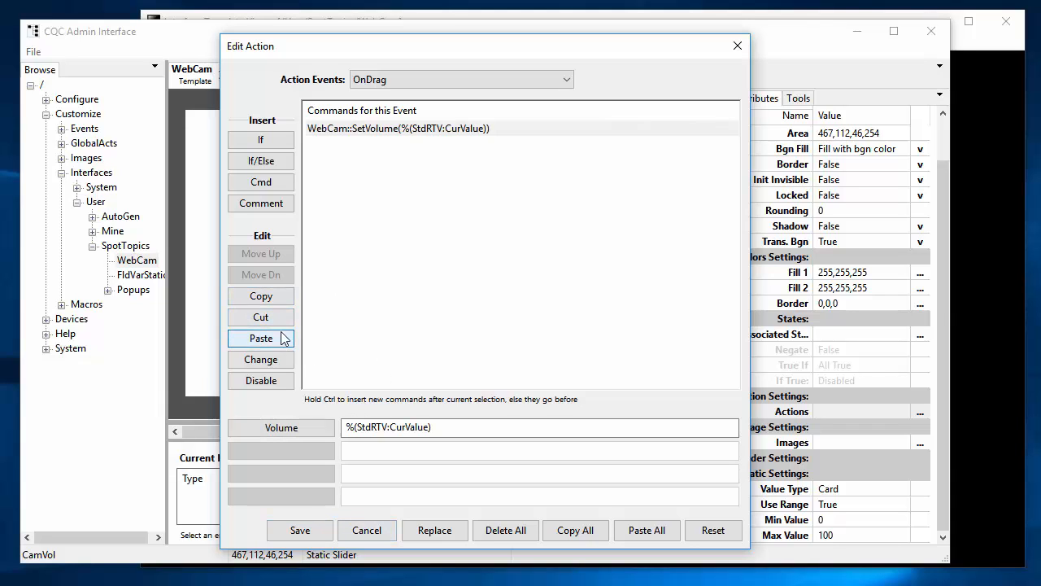
Review the commands of the slider's OnPress, OnDrag and OnSet events and save the actions
{"action": "left_click", "coordinate": [474, 82]}
{"action": "left_click", "coordinate": [460, 96]}
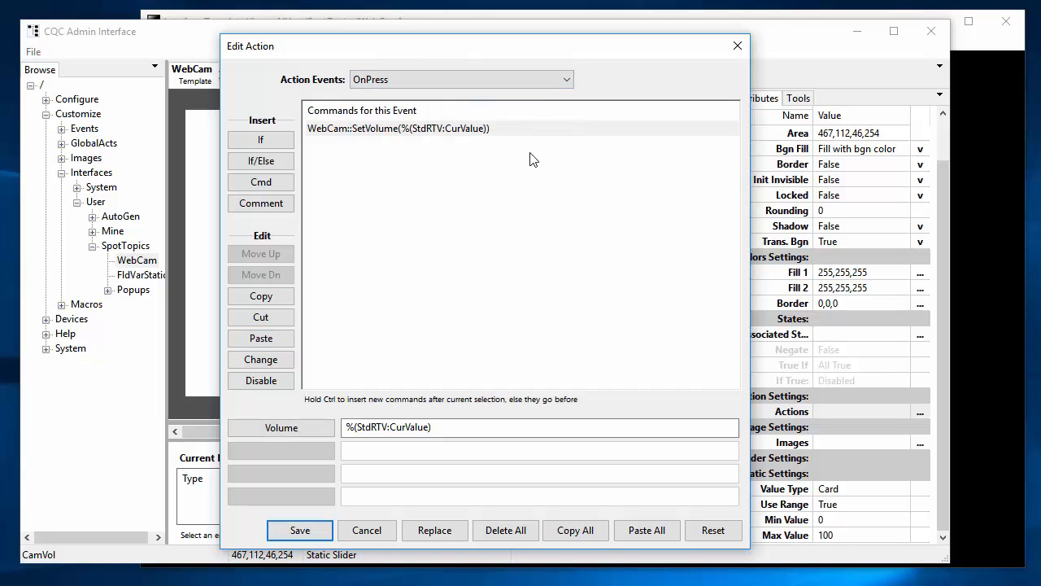
{"action": "left_click", "coordinate": [491, 80]}
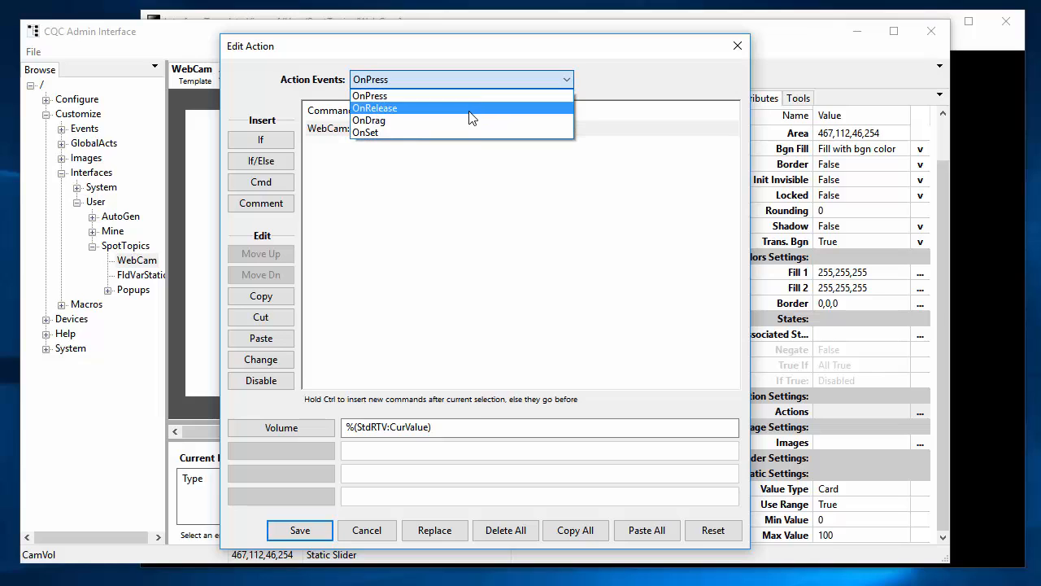
{"action": "left_click", "coordinate": [465, 122]}
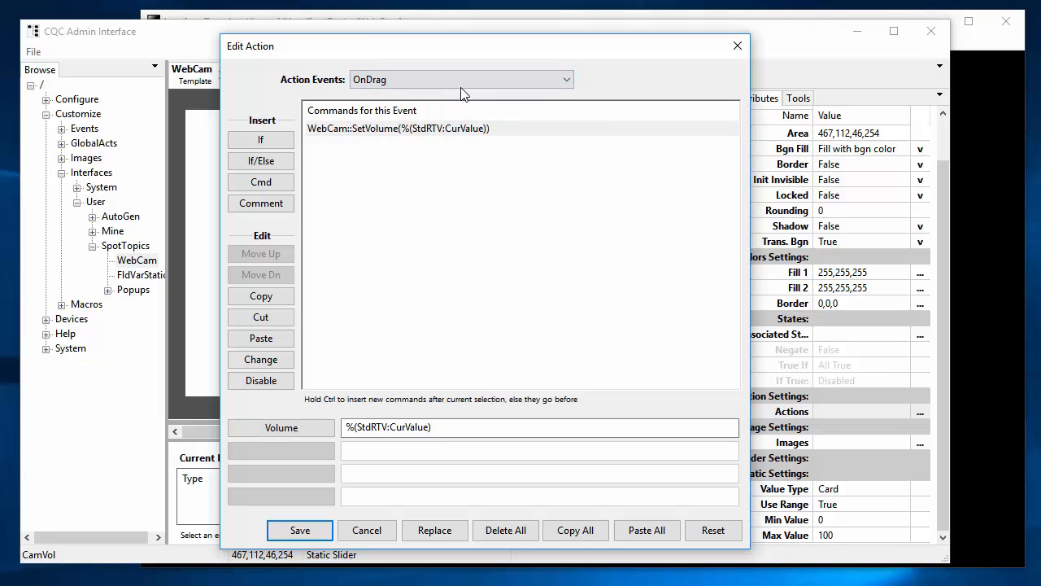
{"action": "left_click", "coordinate": [460, 87]}
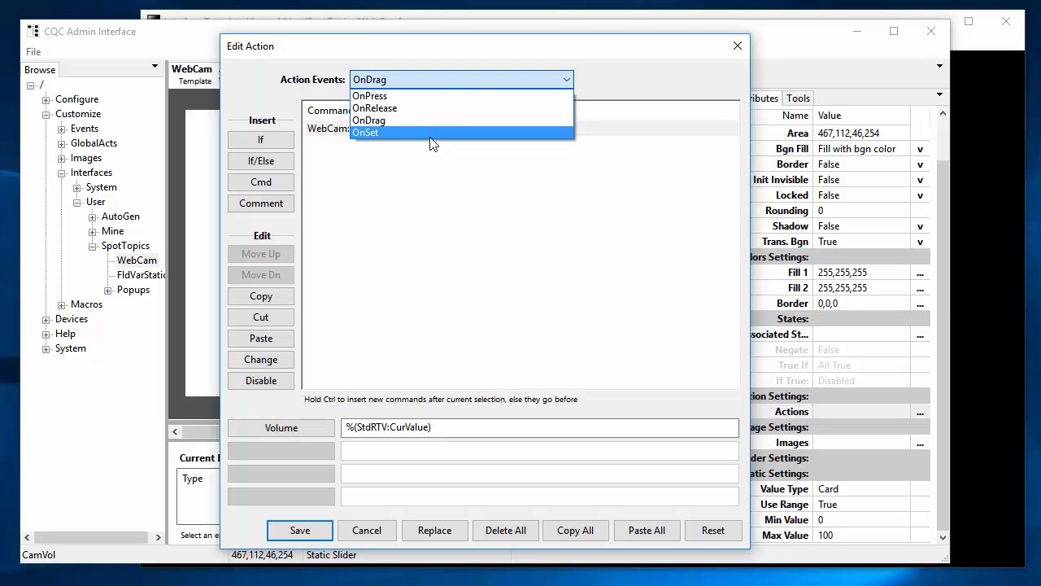
{"action": "left_click", "coordinate": [432, 135]}
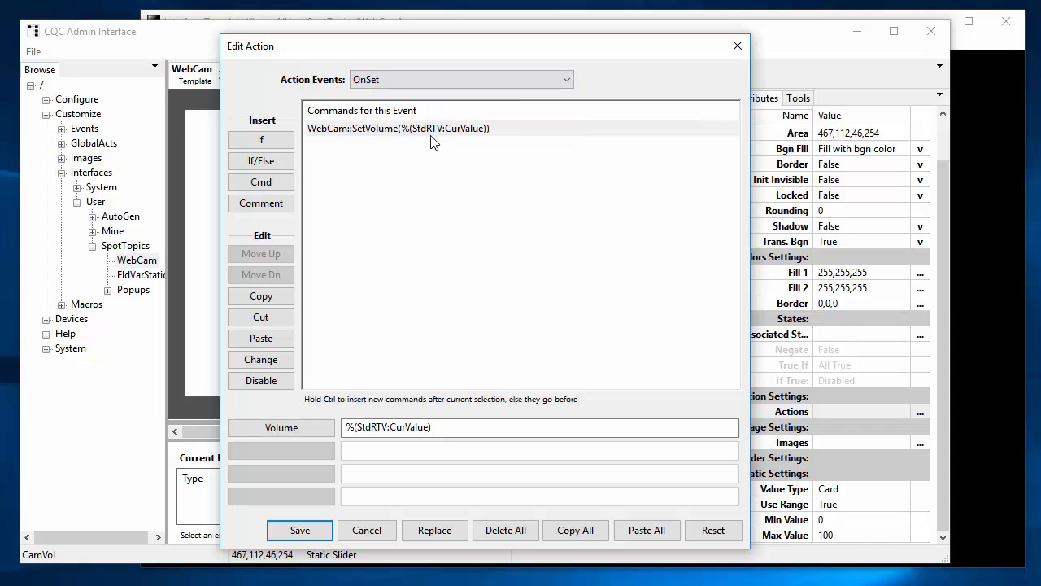
{"action": "left_click", "coordinate": [300, 530]}
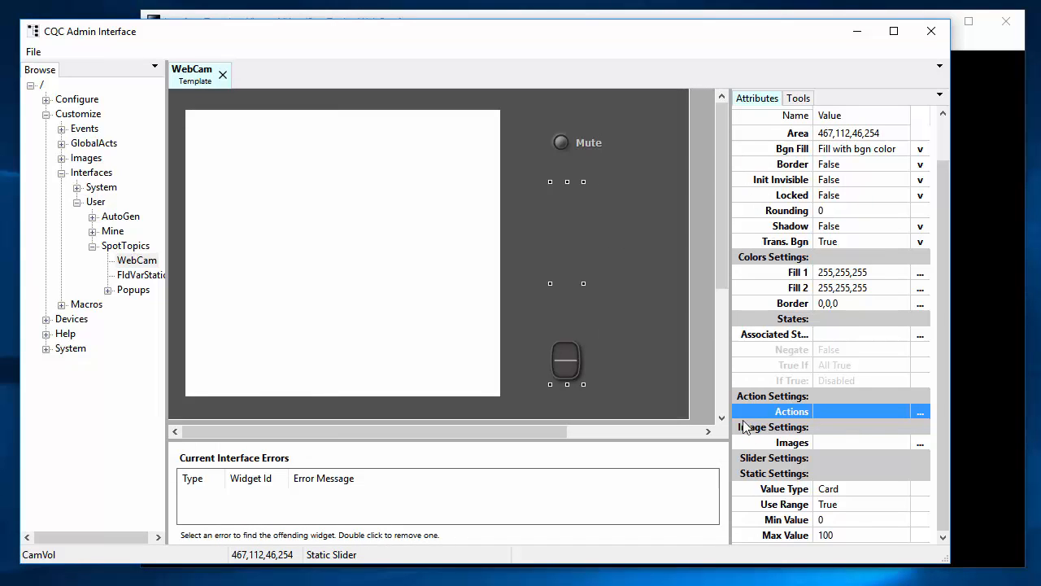
Set the web camera widget's Init Volume to 50
{"action": "left_click", "coordinate": [367, 251]}
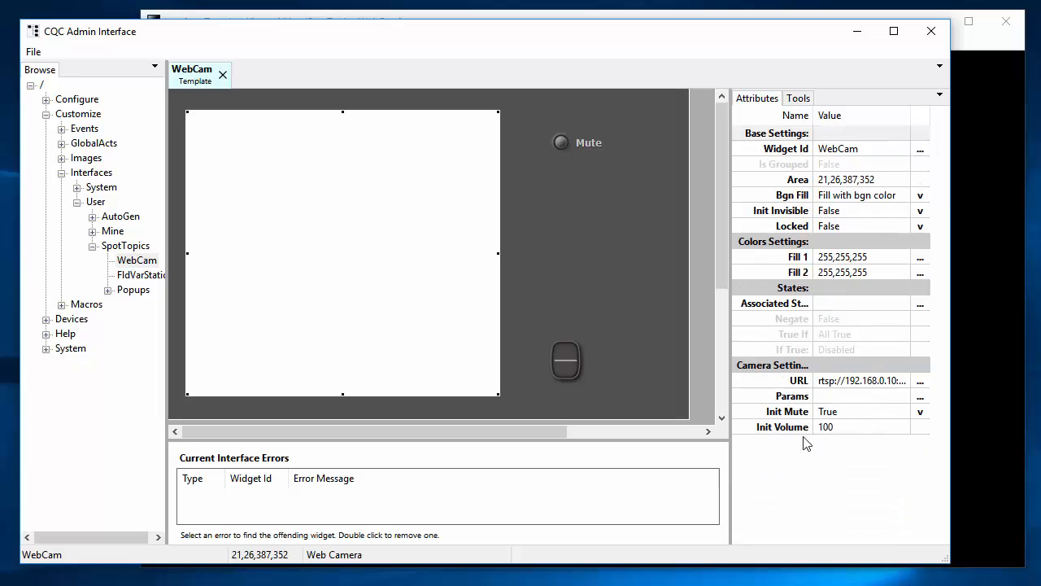
{"action": "left_click", "coordinate": [854, 434]}
{"action": "left_click", "coordinate": [854, 434]}
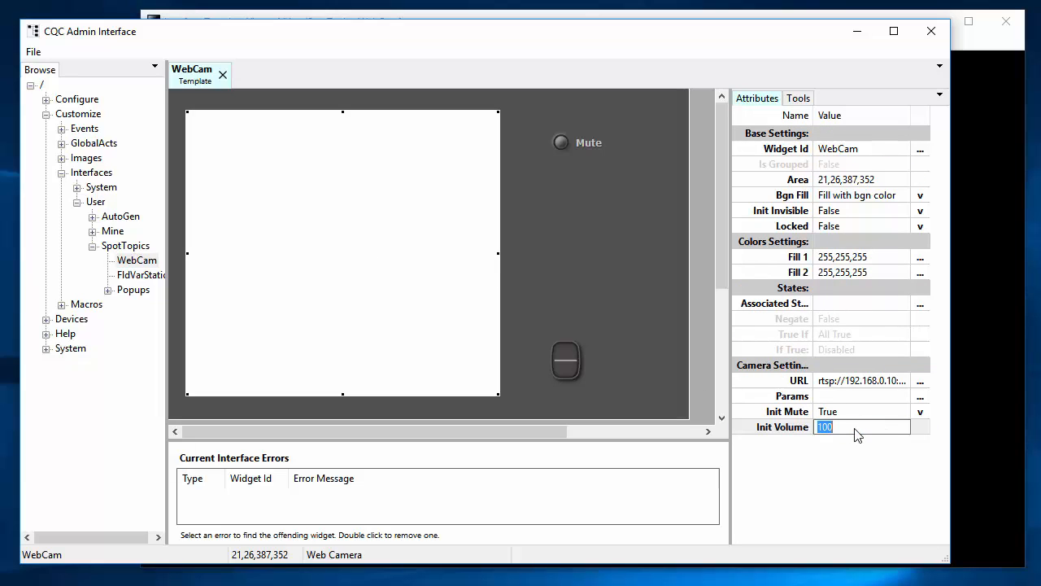
{"action": "type", "text": "6"}
{"action": "key", "text": "BackSpace"}
{"action": "type", "text": "50"}
{"action": "key", "text": "Return"}
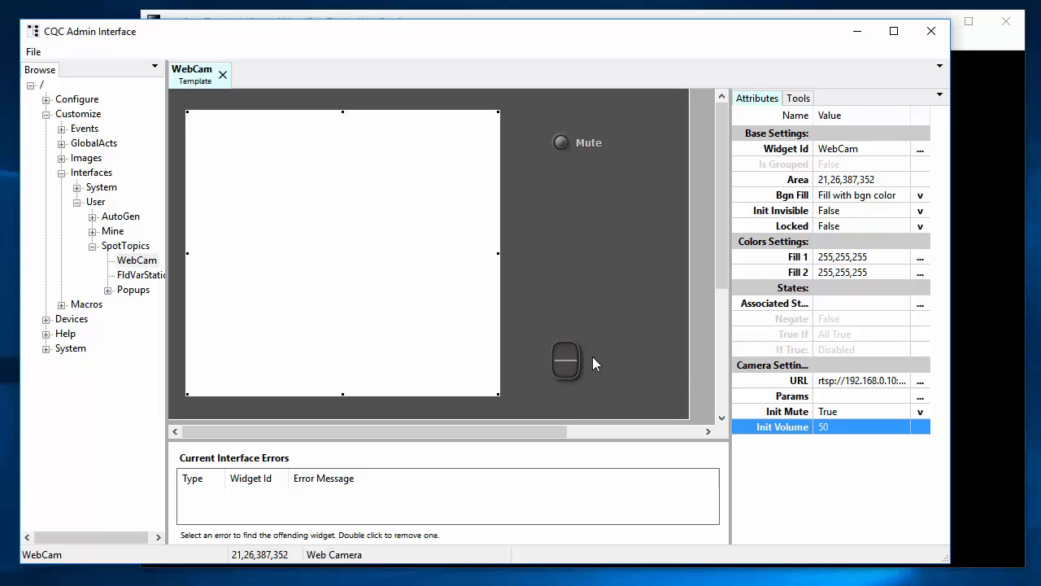
Add a CamVol SetValue command with a value of 50 to the template's OnPreload event
{"action": "left_click", "coordinate": [663, 365]}
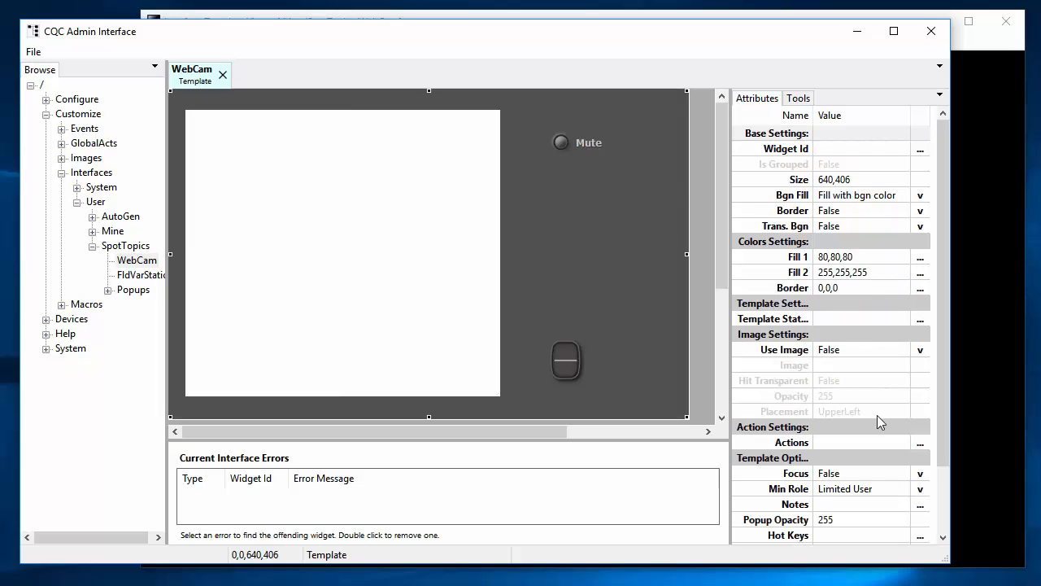
{"action": "left_click", "coordinate": [921, 442]}
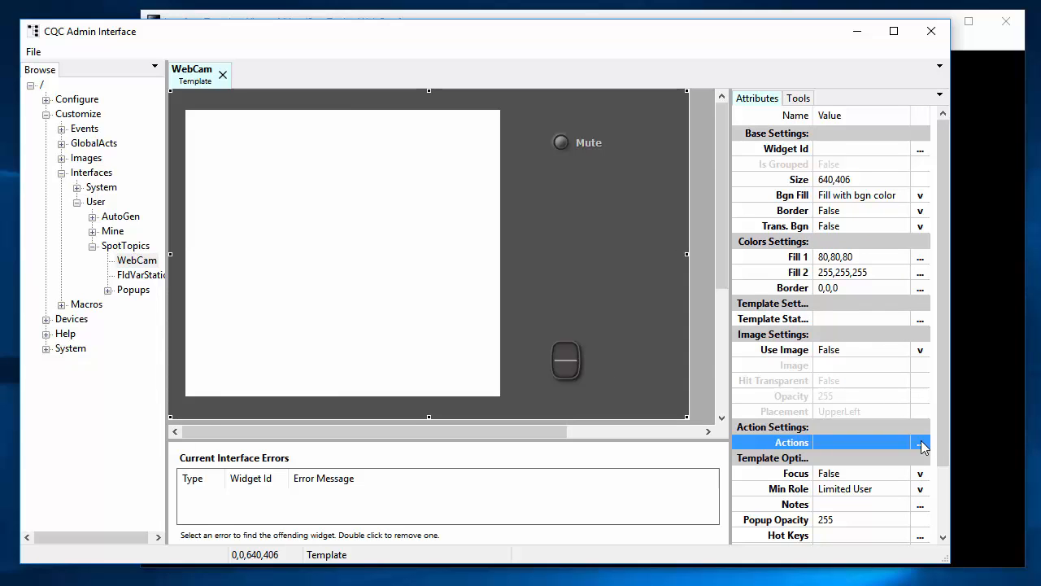
{"action": "left_click", "coordinate": [922, 444]}
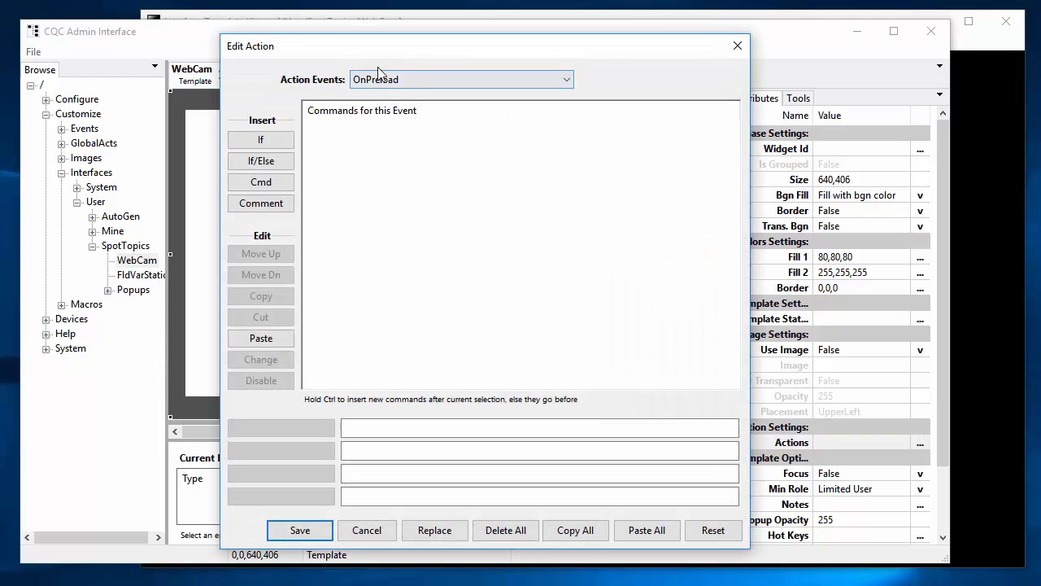
{"action": "left_click", "coordinate": [269, 184]}
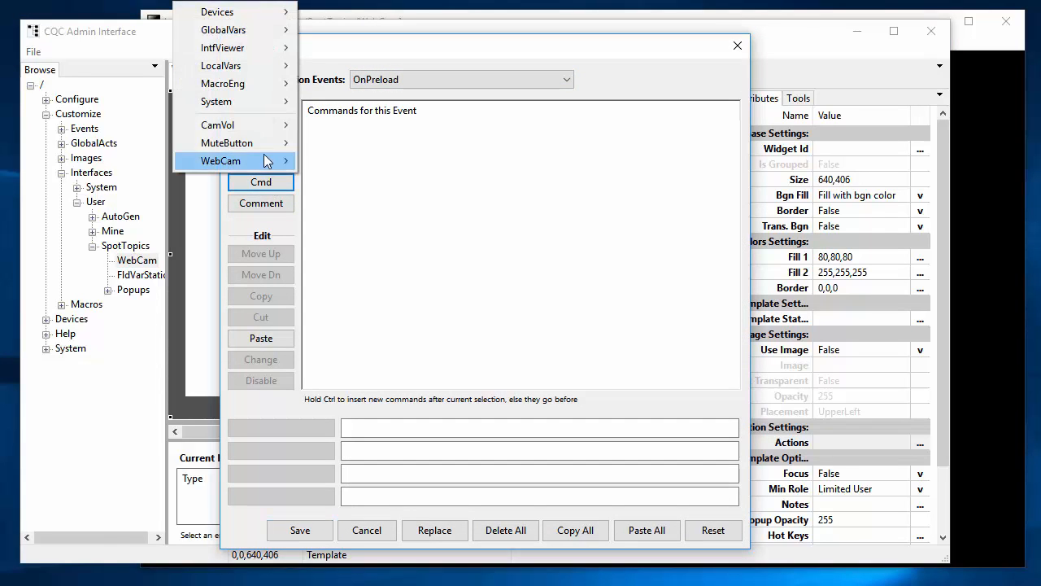
{"action": "mouse_move", "coordinate": [240, 127]}
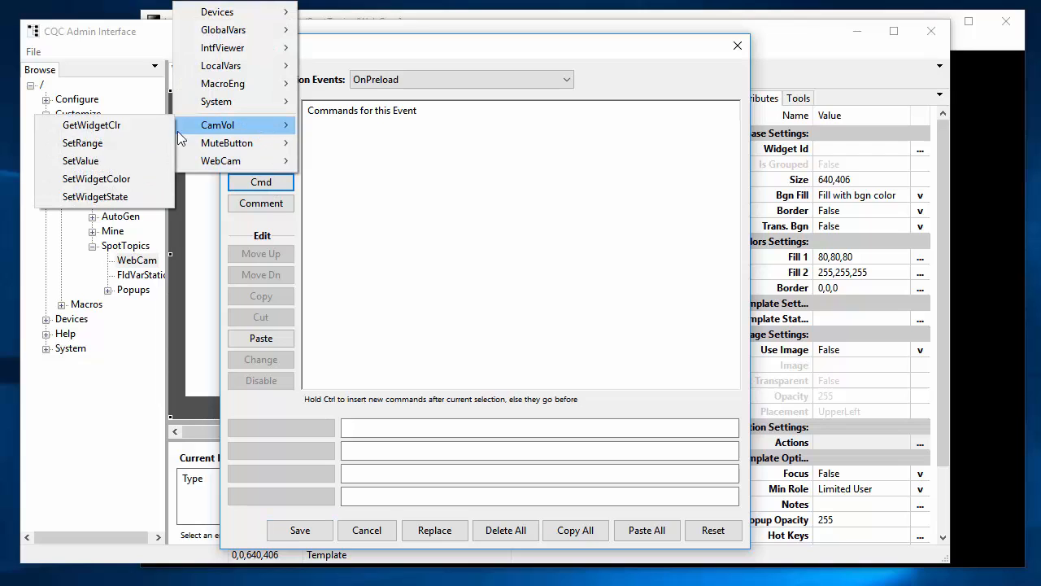
{"action": "left_click", "coordinate": [122, 158]}
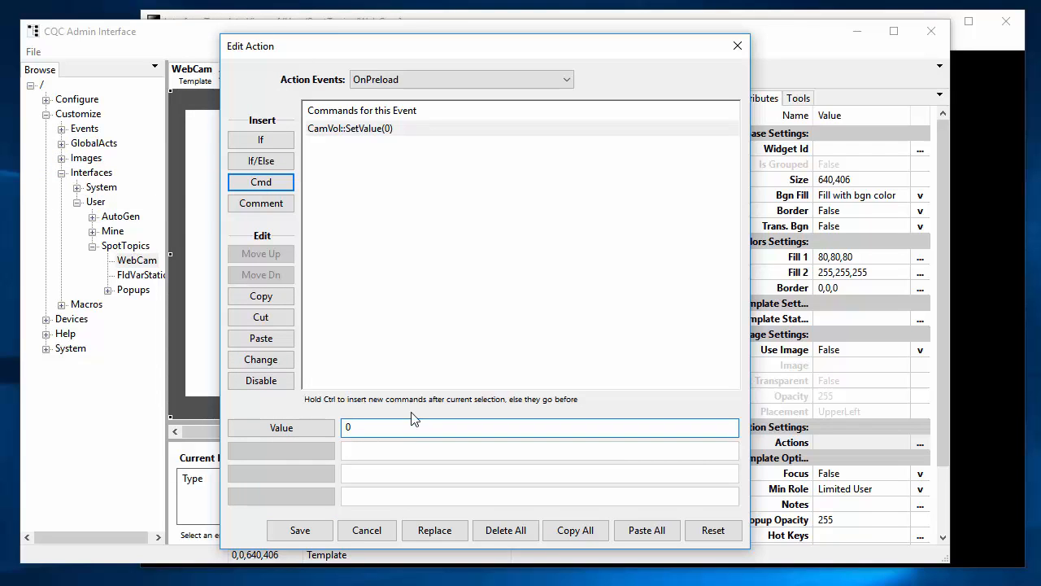
{"action": "key", "text": "BackSpace"}
{"action": "type", "text": "50"}
{"action": "key", "text": "Tab"}
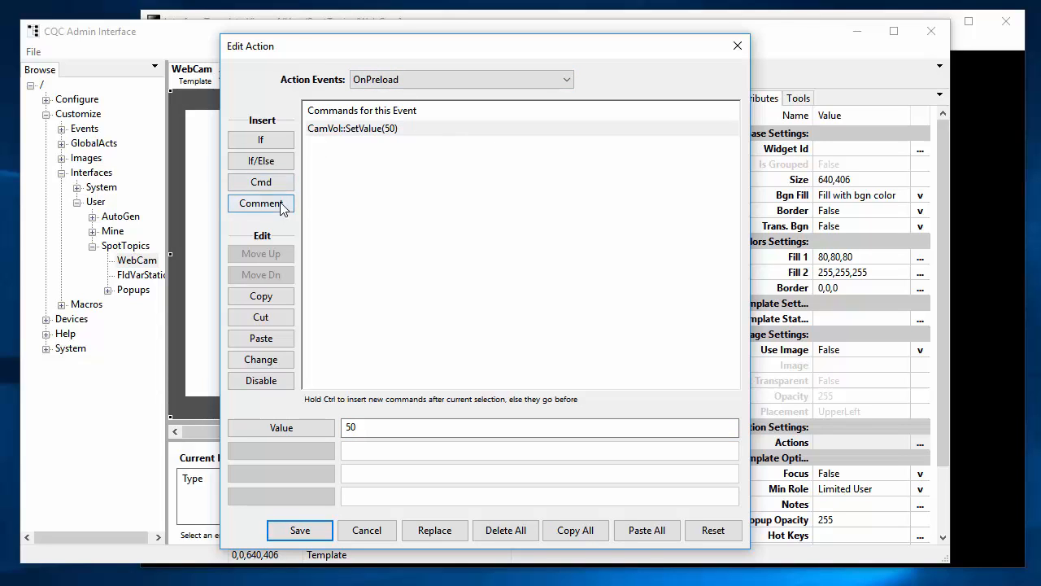
Add a MuteButton SetState command with state True to the OnPreload event and save the template's actions
{"action": "left_click", "coordinate": [262, 181]}
{"action": "mouse_move", "coordinate": [261, 150]}
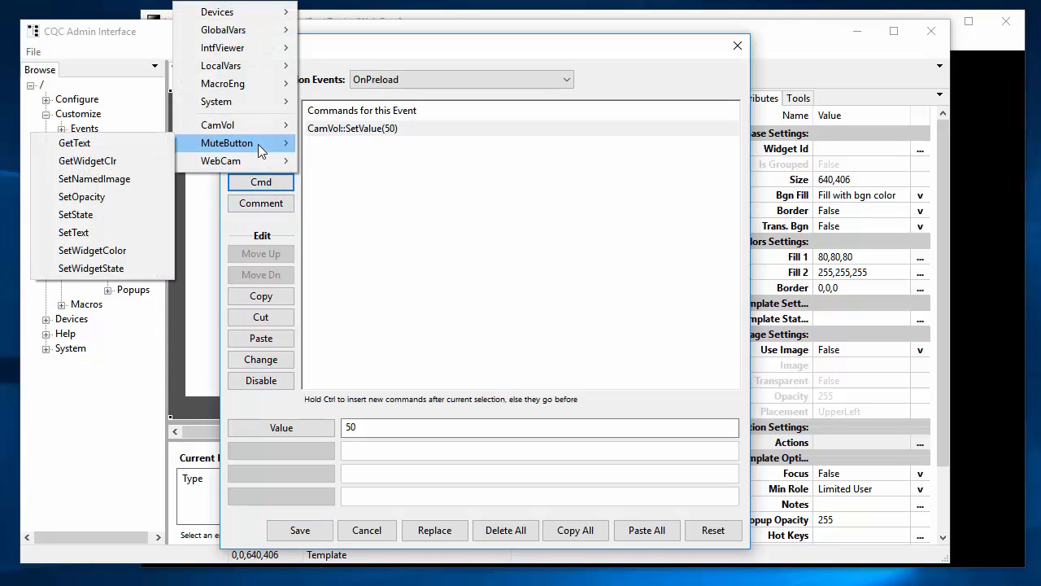
{"action": "left_click", "coordinate": [75, 214]}
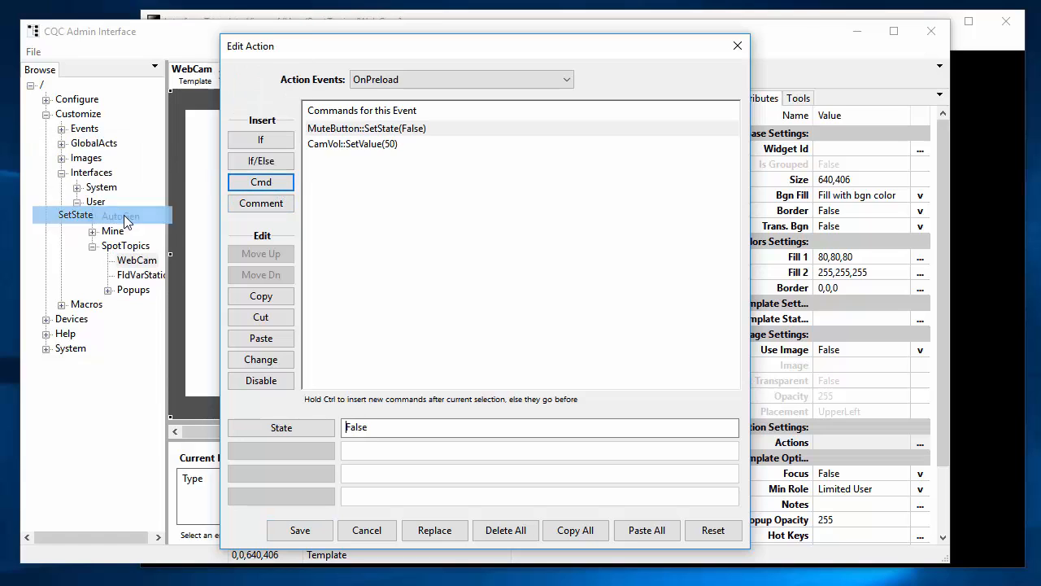
{"action": "left_click", "coordinate": [323, 433]}
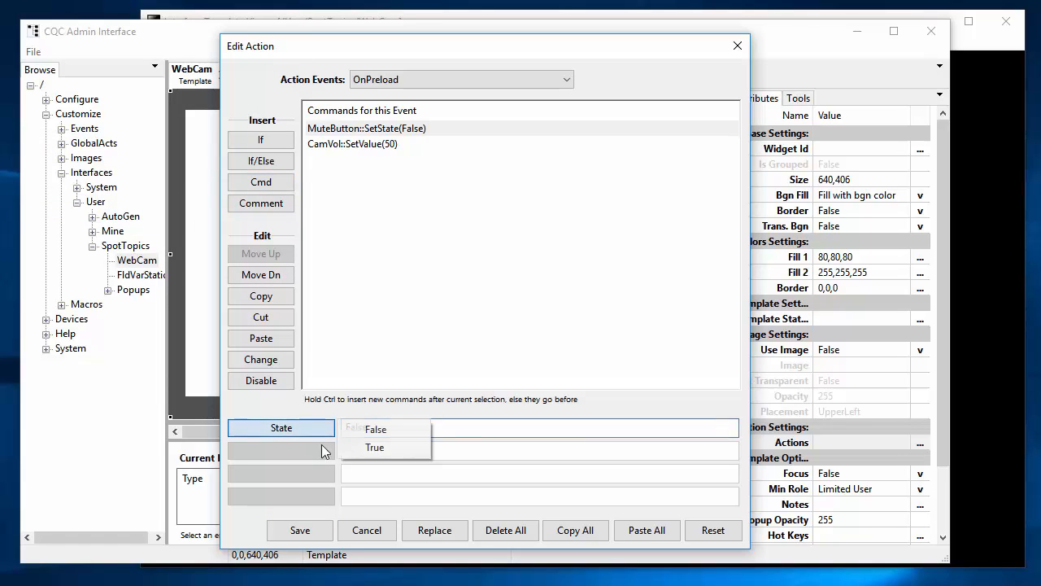
{"action": "left_click", "coordinate": [375, 447]}
{"action": "left_click", "coordinate": [301, 529]}
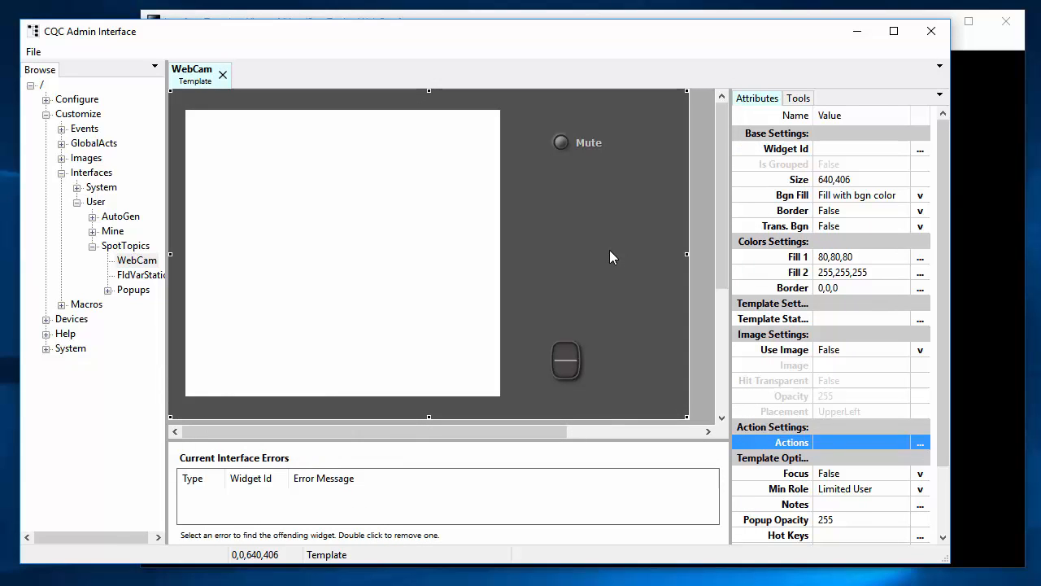
Switch to the Interface Template Viewer and reload the WebCam template
{"action": "left_click", "coordinate": [1026, 81]}
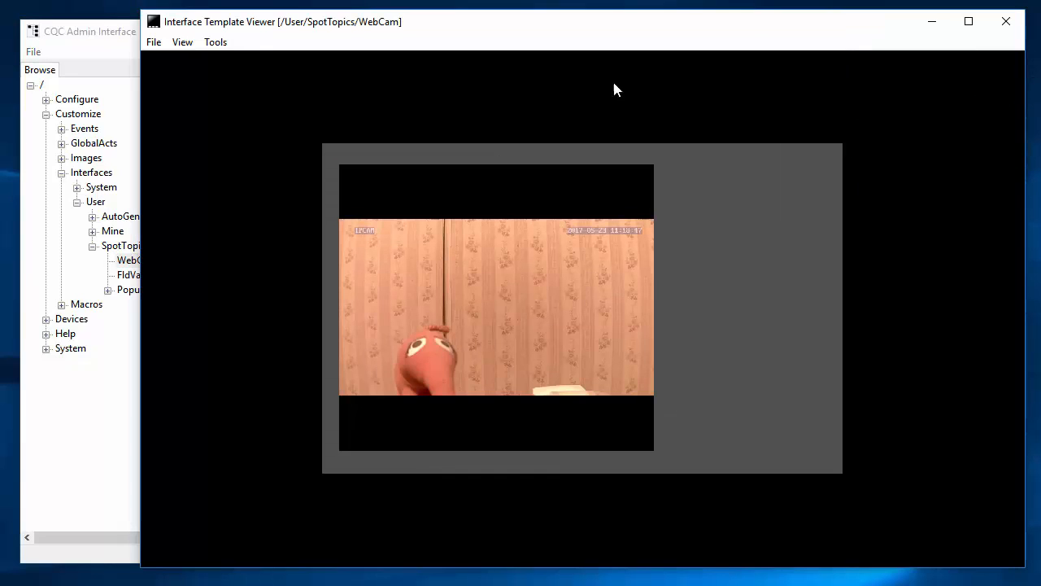
{"action": "left_click", "coordinate": [215, 41]}
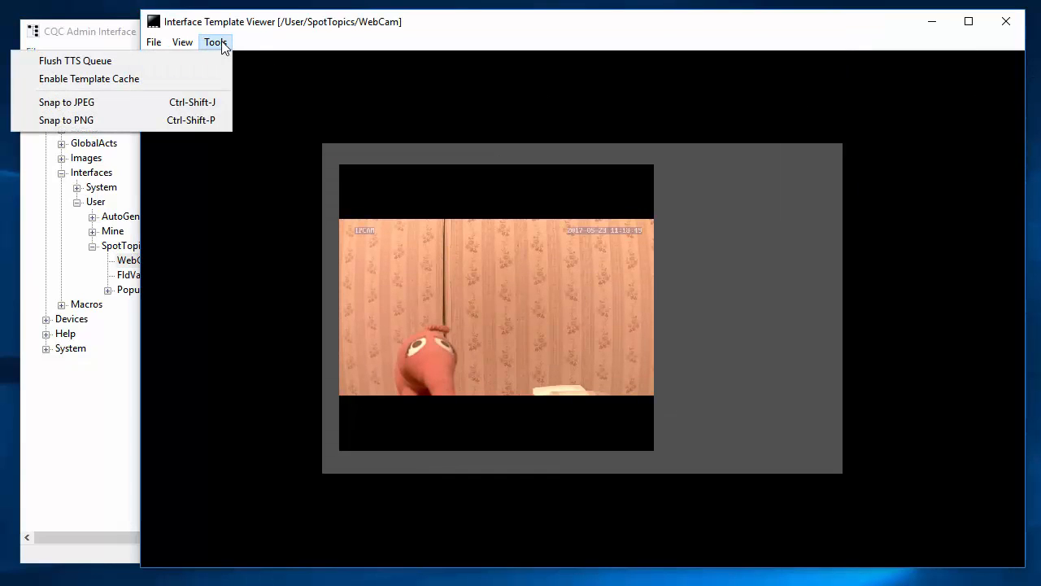
{"action": "mouse_move", "coordinate": [182, 42]}
{"action": "mouse_move", "coordinate": [216, 41]}
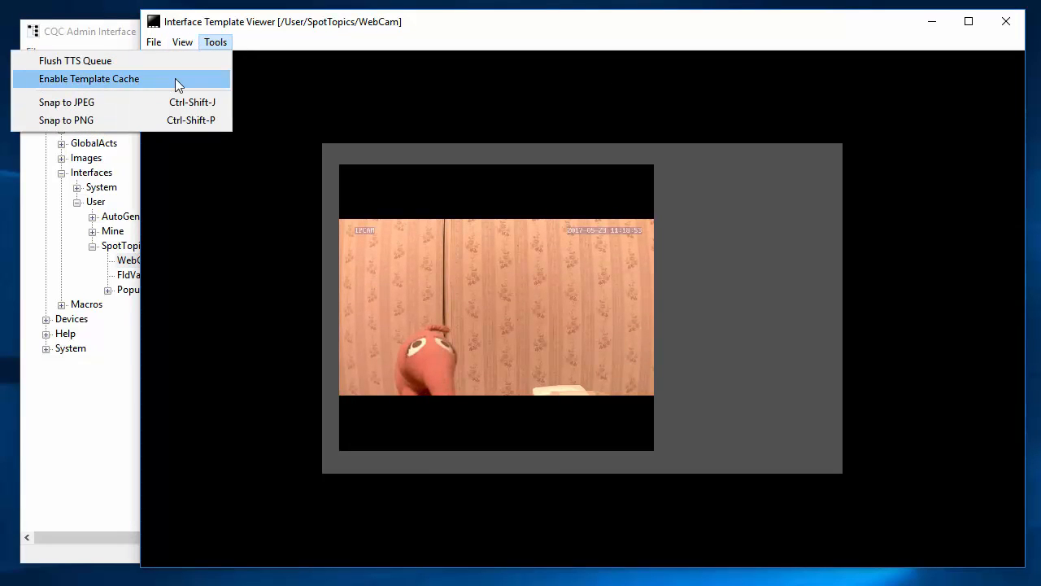
{"action": "left_click", "coordinate": [178, 79]}
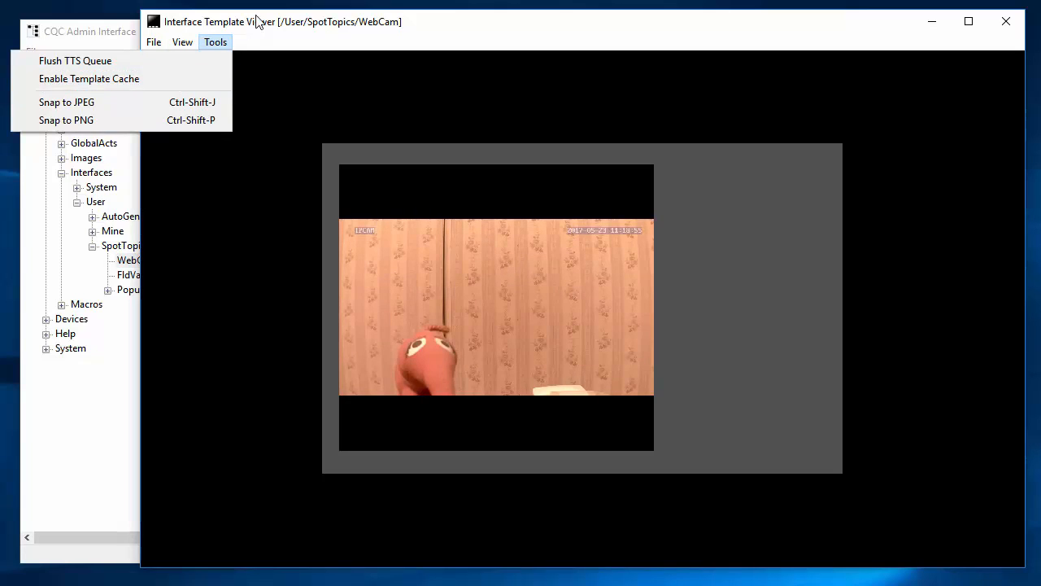
{"action": "left_click", "coordinate": [154, 42]}
{"action": "left_click", "coordinate": [105, 73]}
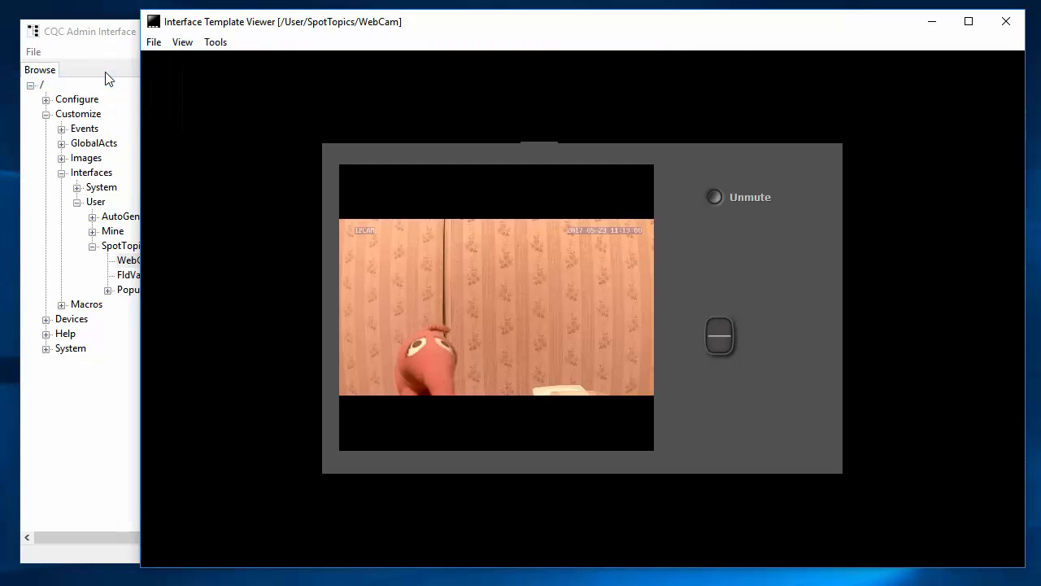
{"action": "left_click", "coordinate": [760, 199]}
{"action": "mouse_move", "coordinate": [699, 34]}
{"action": "left_mouse_down"}
{"action": "mouse_move", "coordinate": [582, 28]}
{"action": "mouse_move", "coordinate": [658, 44]}
{"action": "mouse_move", "coordinate": [692, 79]}
{"action": "mouse_move", "coordinate": [565, 5]}
{"action": "mouse_move", "coordinate": [672, 48]}
{"action": "mouse_move", "coordinate": [683, 36]}
{"action": "left_mouse_up"}
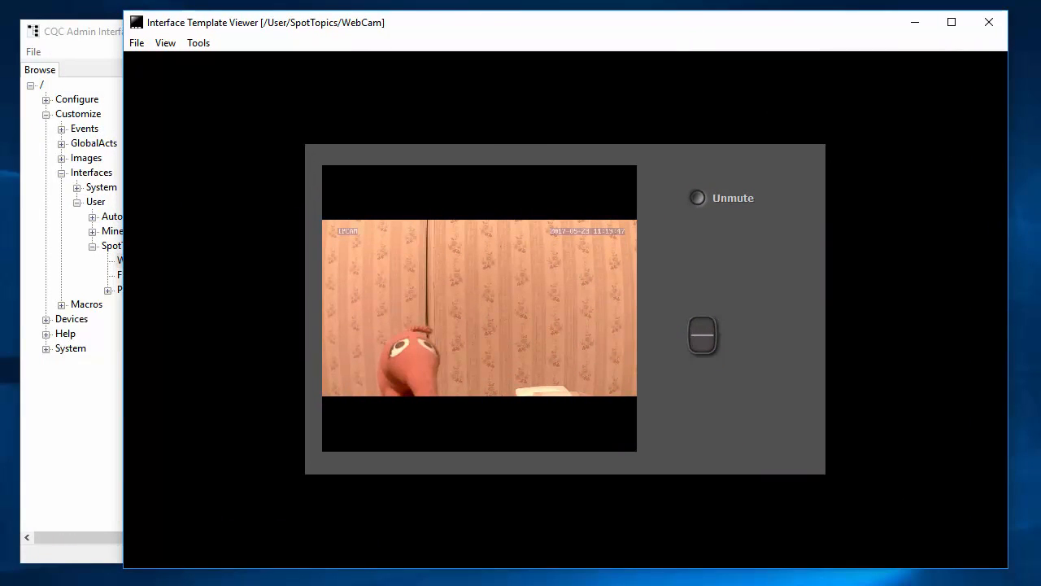